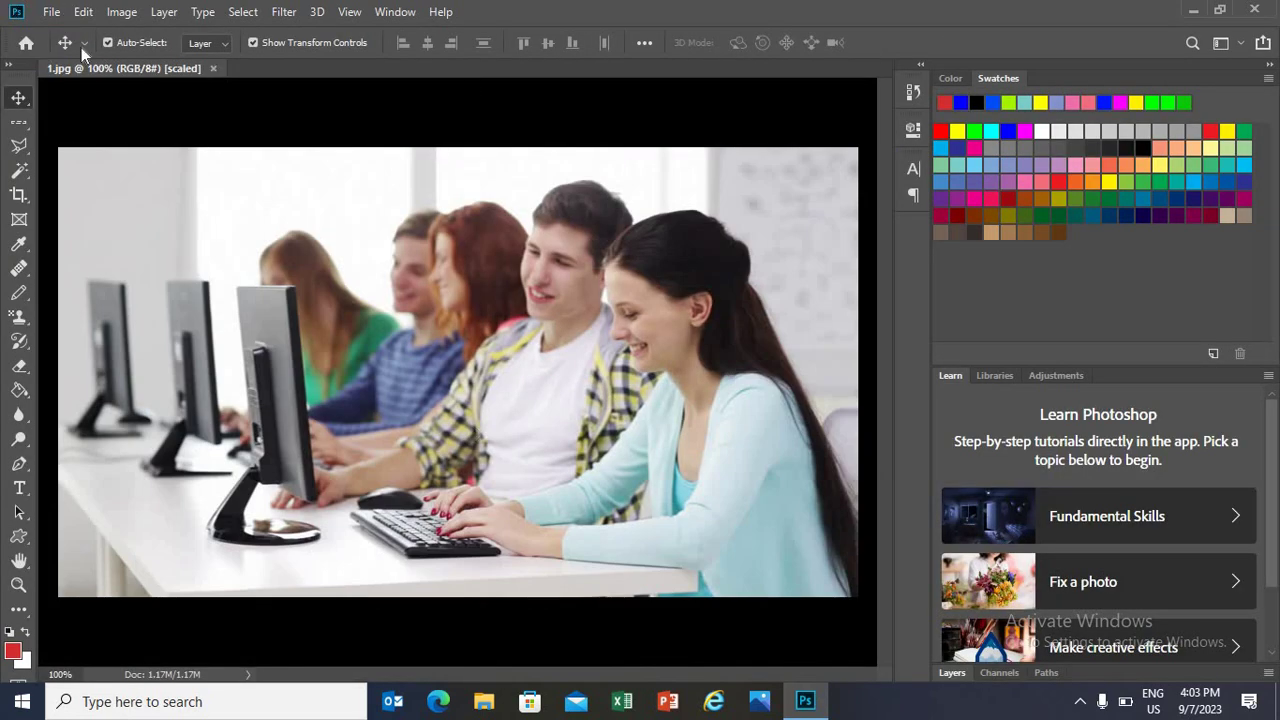
Start a new 7 x 5 inch, 300 ppi document on a White background via File > New
click(52, 12)
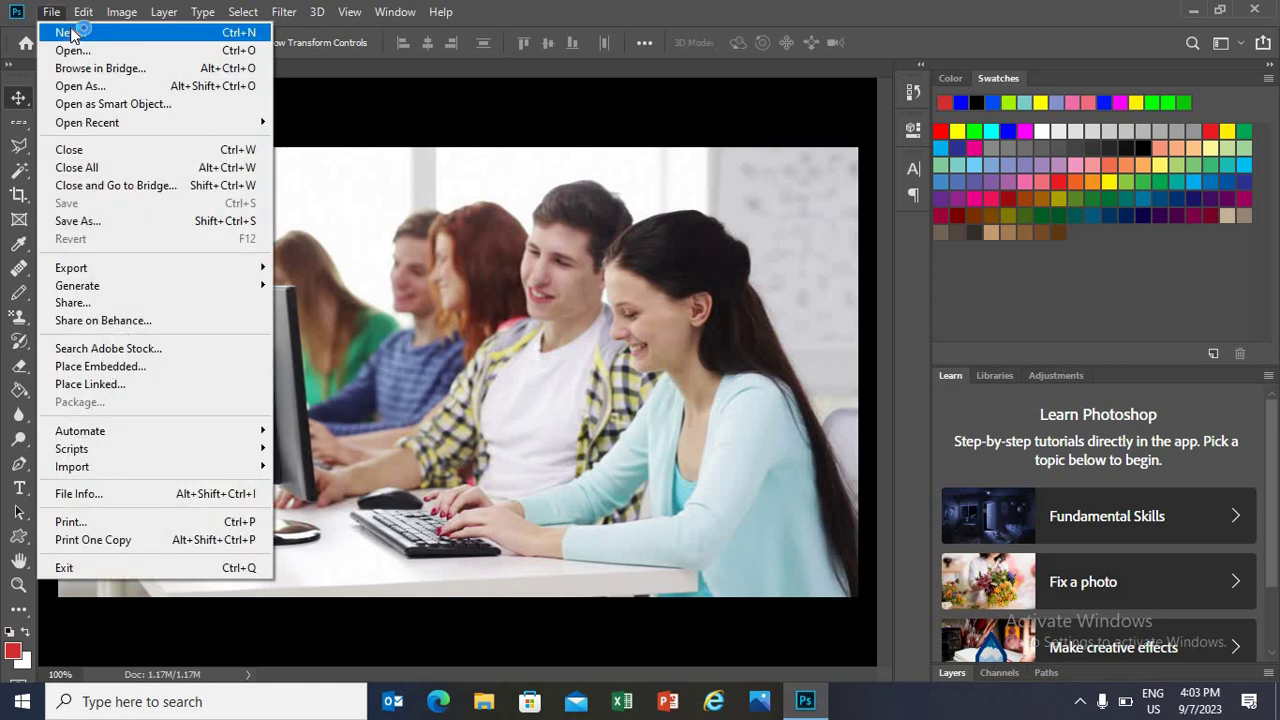
click(80, 30)
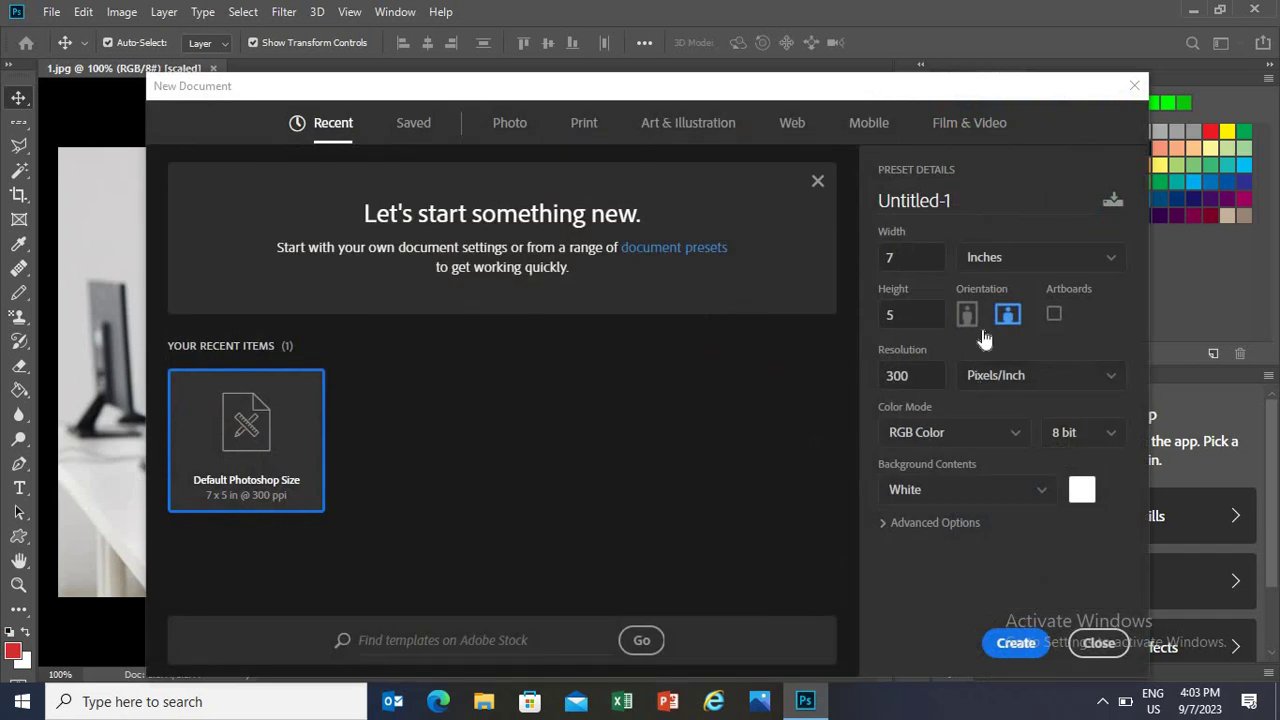
click(1024, 643)
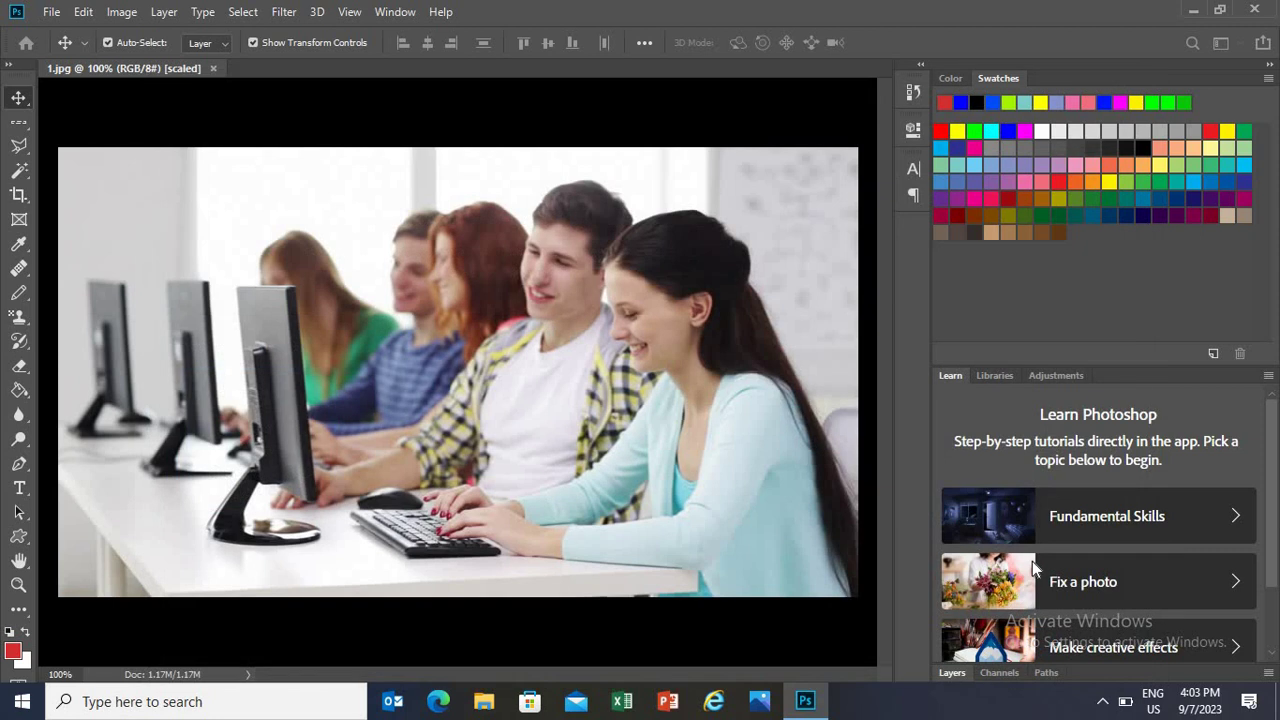
Marquee-select the students in 1.jpg and drag the selection onto the white canvas as Layer 1
click(285, 70)
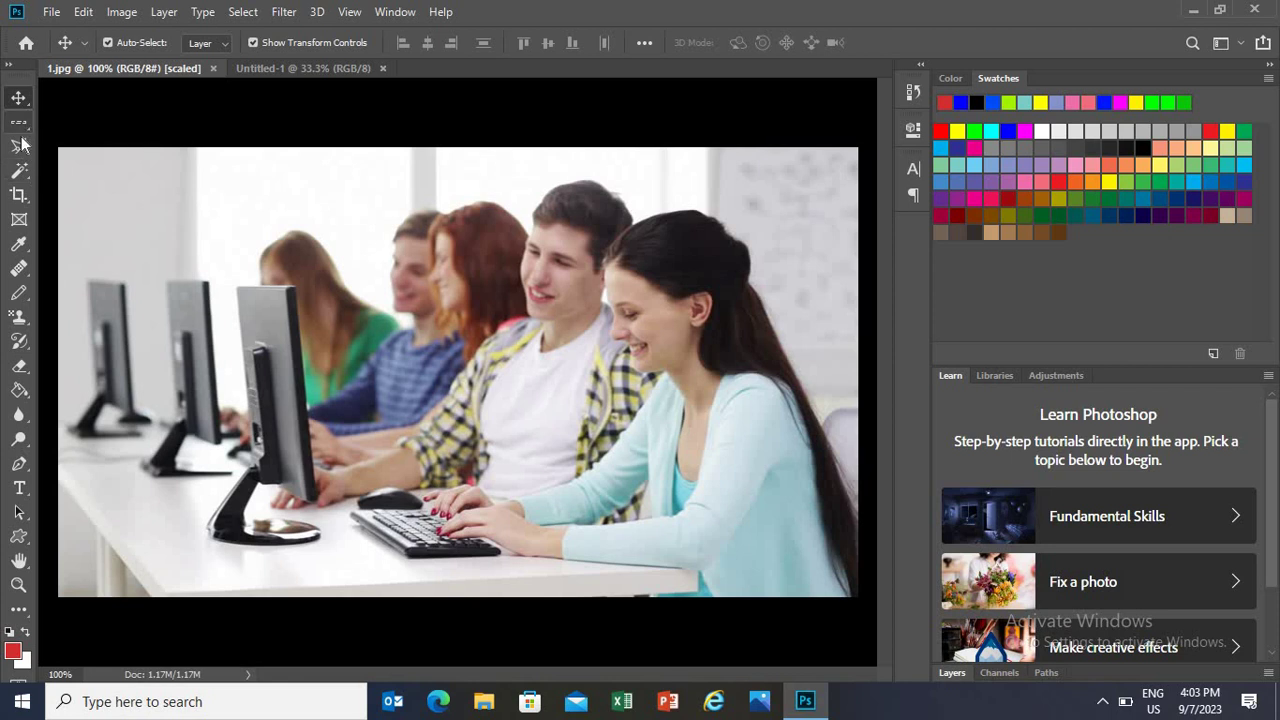
click(18, 121)
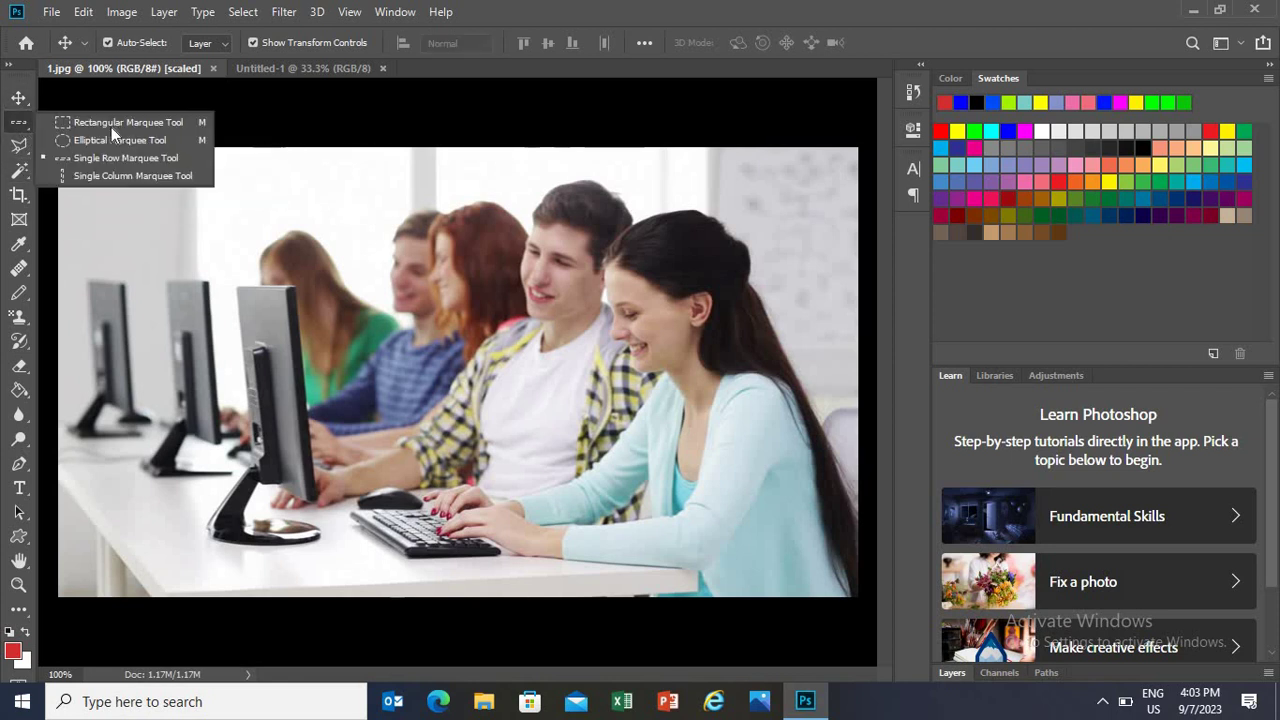
key(m)
drag(233, 196, 815, 558)
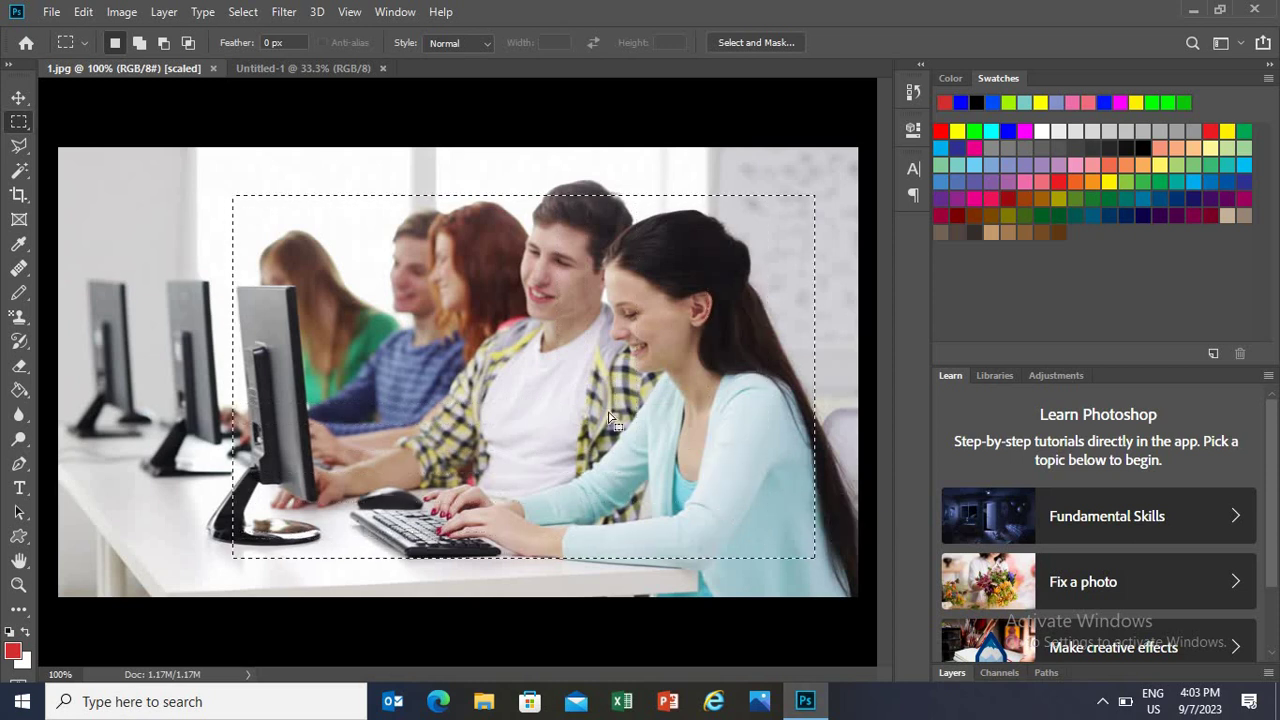
drag(599, 389, 591, 369)
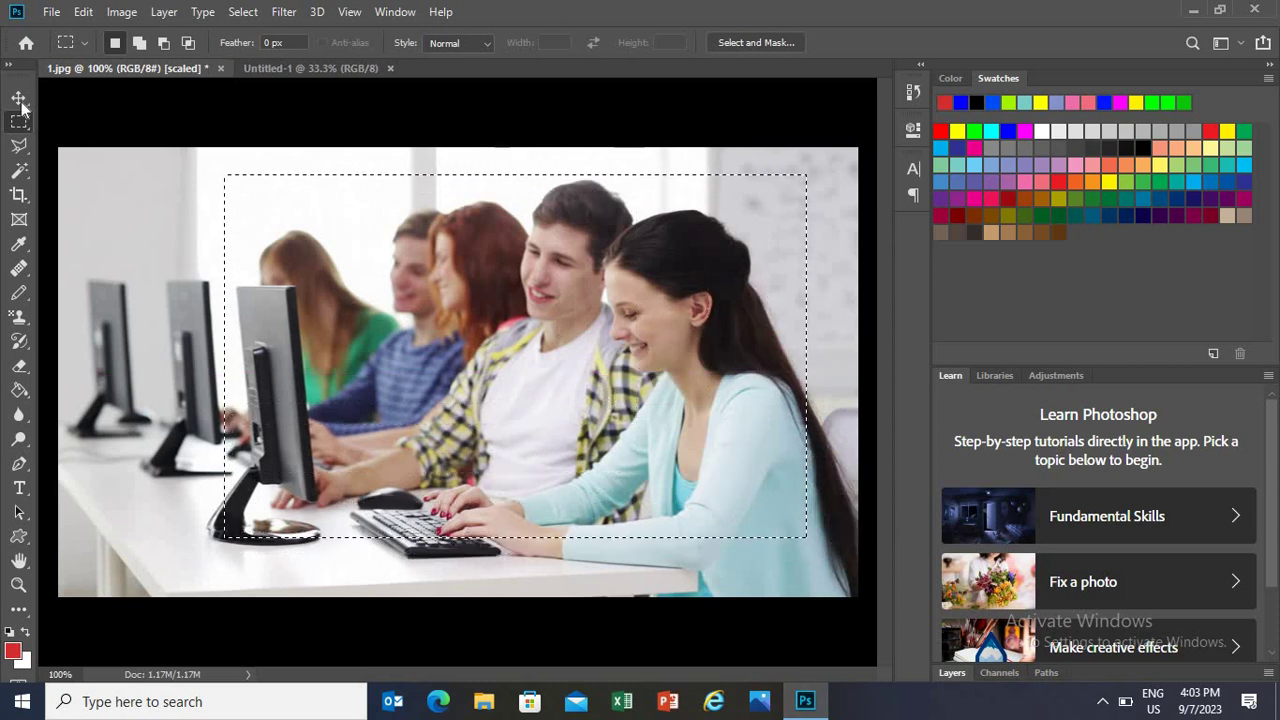
click(18, 98)
mouse_move(366, 288)
mouse_down()
mouse_move(323, 72)
mouse_move(390, 332)
mouse_move(432, 333)
mouse_move(486, 296)
mouse_up()
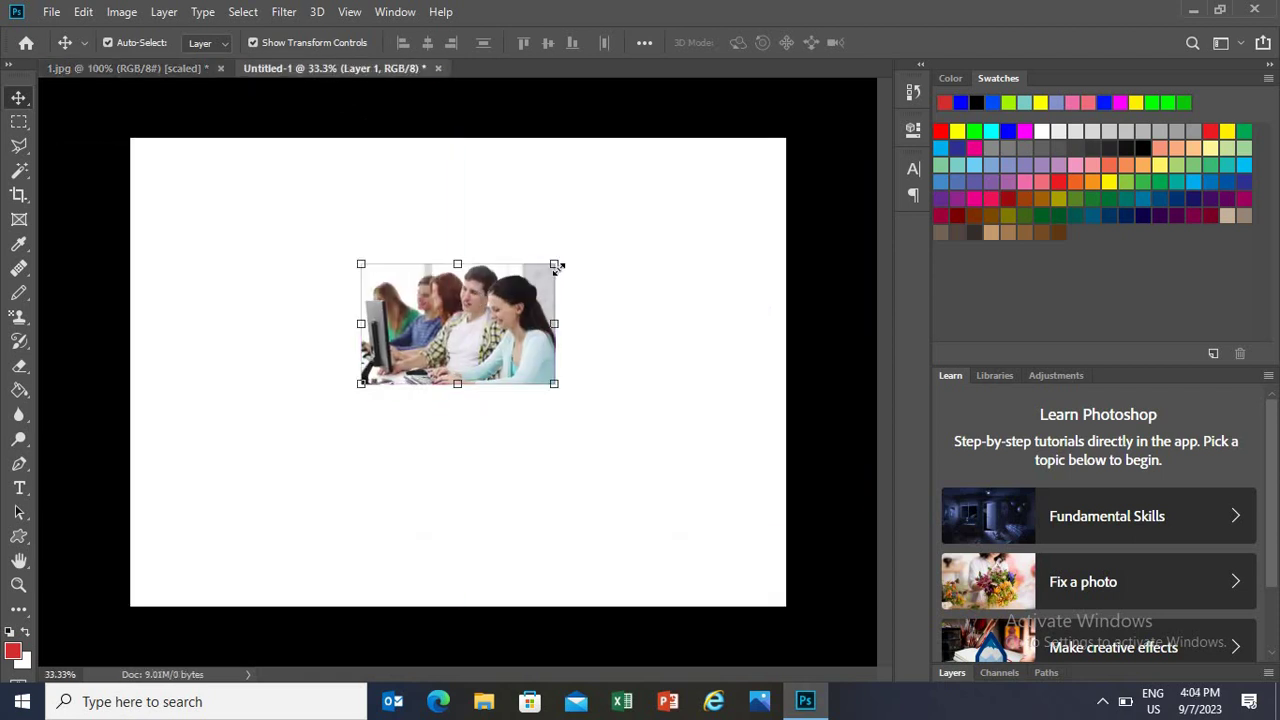
Drag the layer's corner handles to enlarge the students picture to about 127%, then commit
mouse_move(626, 206)
mouse_down()
mouse_move(578, 248)
mouse_move(600, 235)
mouse_up()
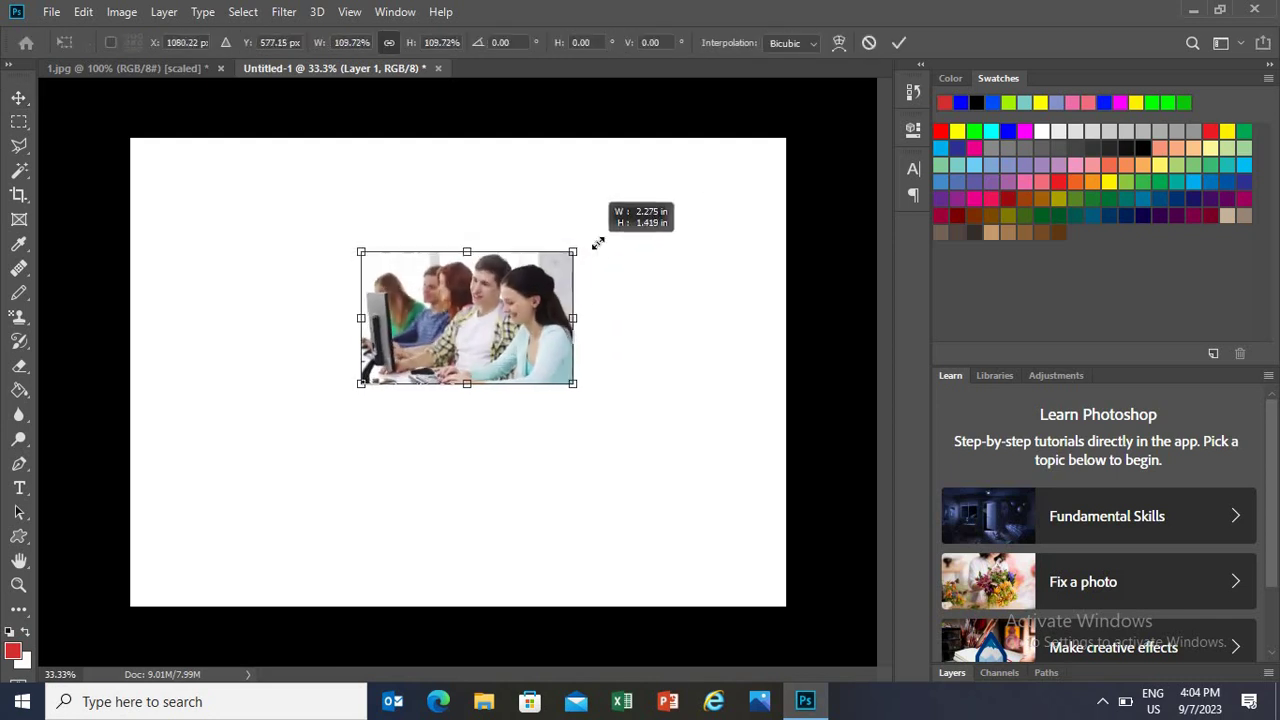
drag(600, 383, 607, 389)
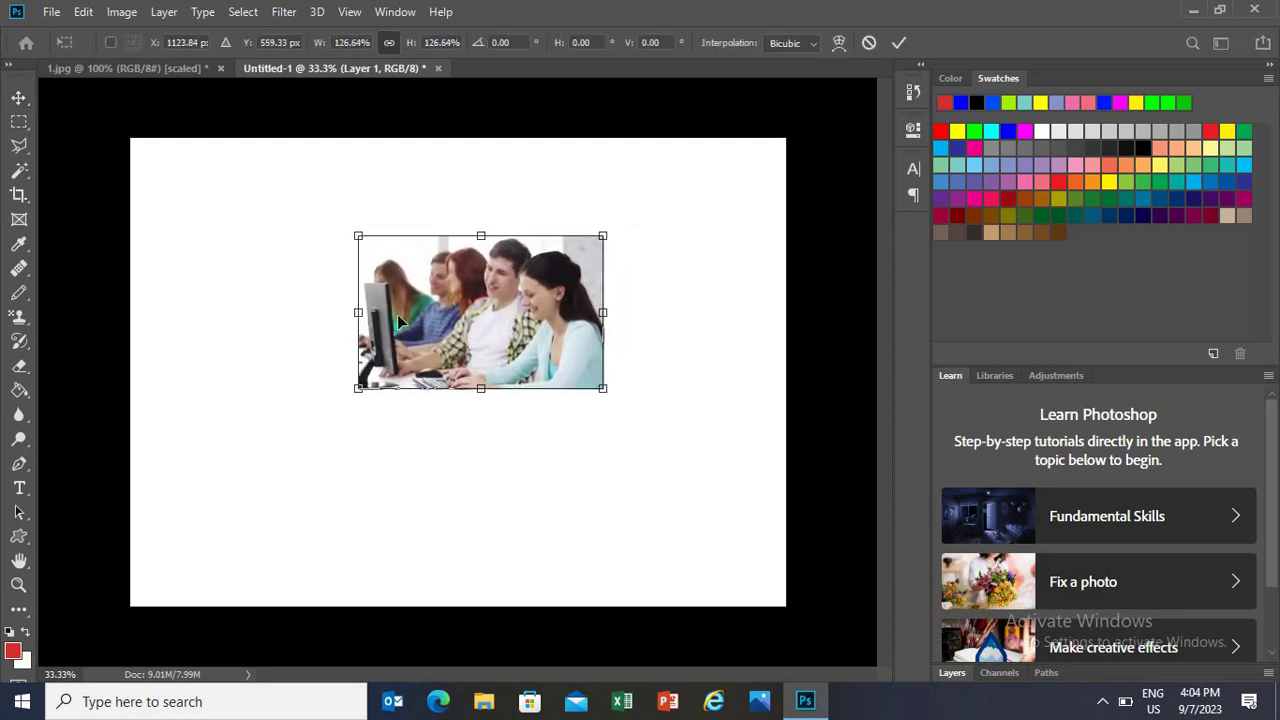
drag(397, 314, 388, 365)
click(20, 98)
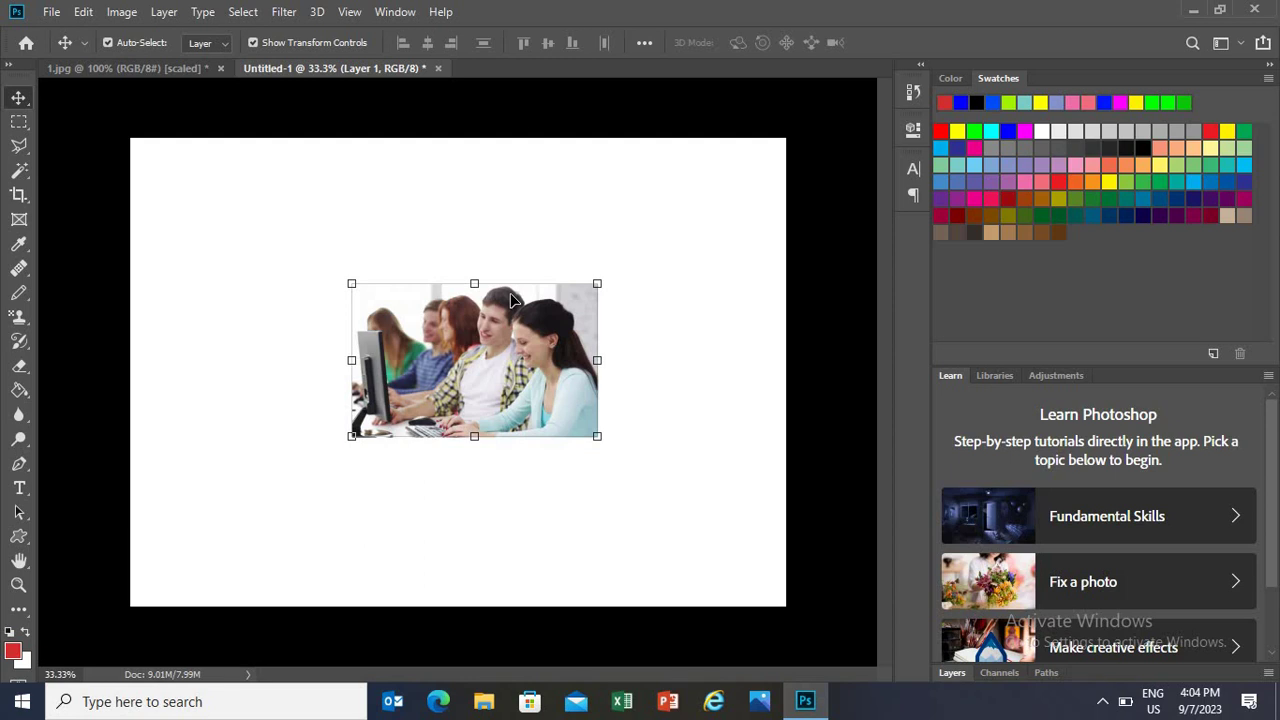
Browse the Edit menu without choosing anything and dismiss the transform frame
click(84, 12)
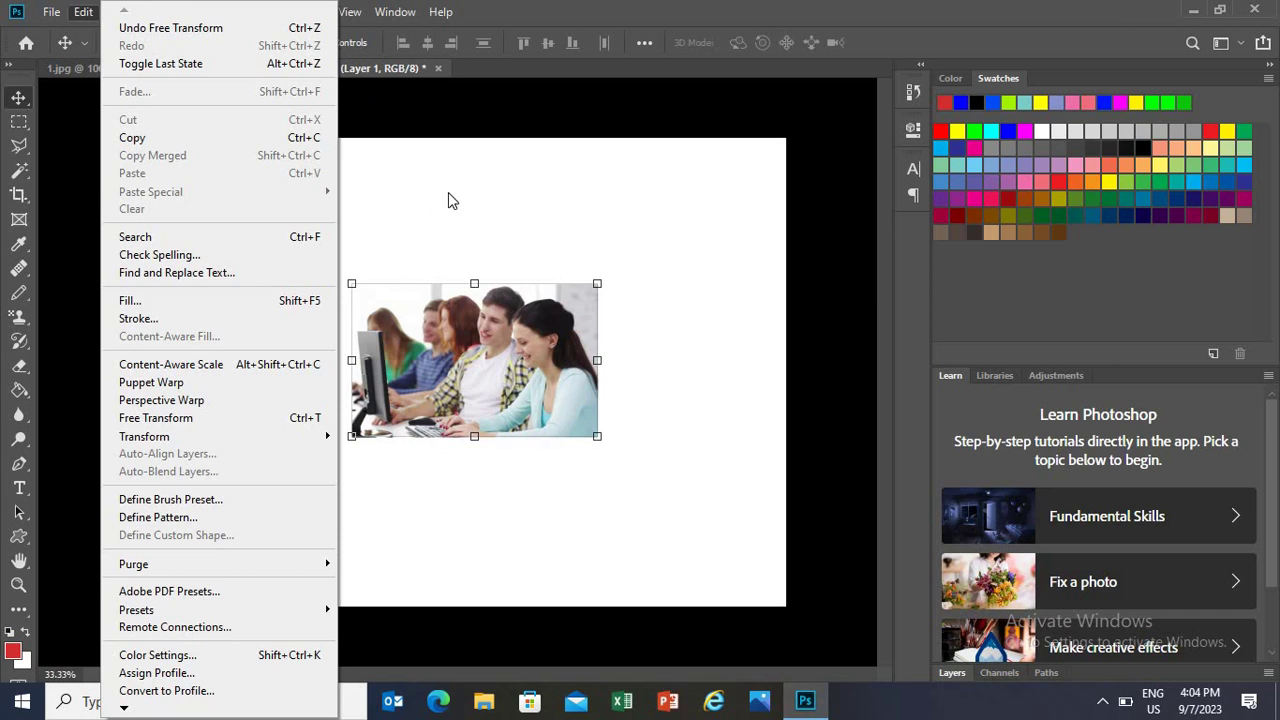
click(267, 50)
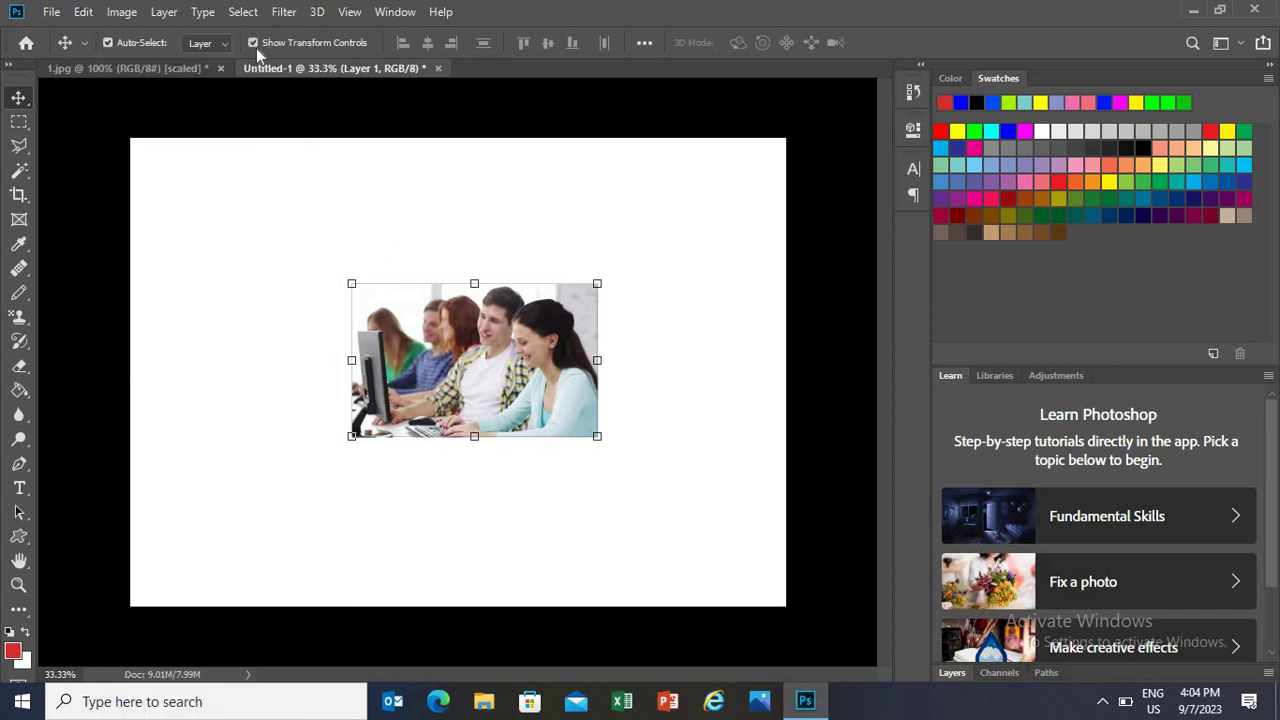
key(Return)
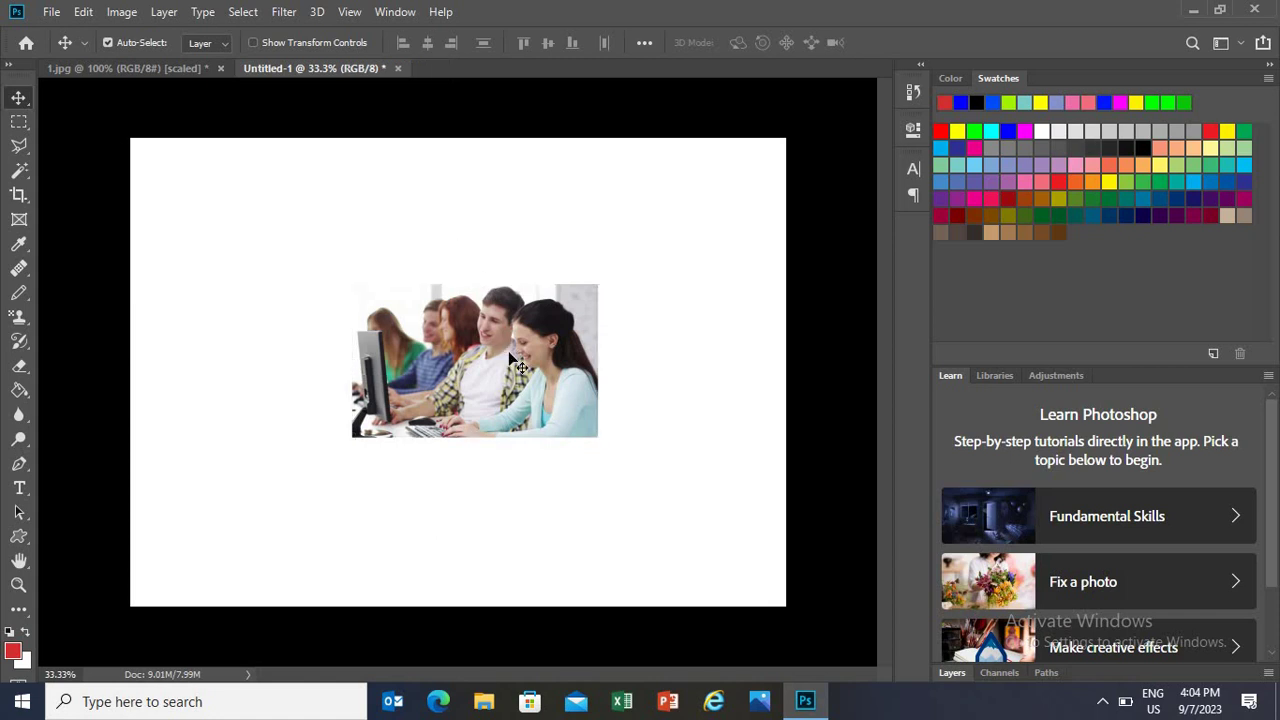
Move the photo up and to the left, then turn on Show Transform Controls
drag(512, 340, 495, 301)
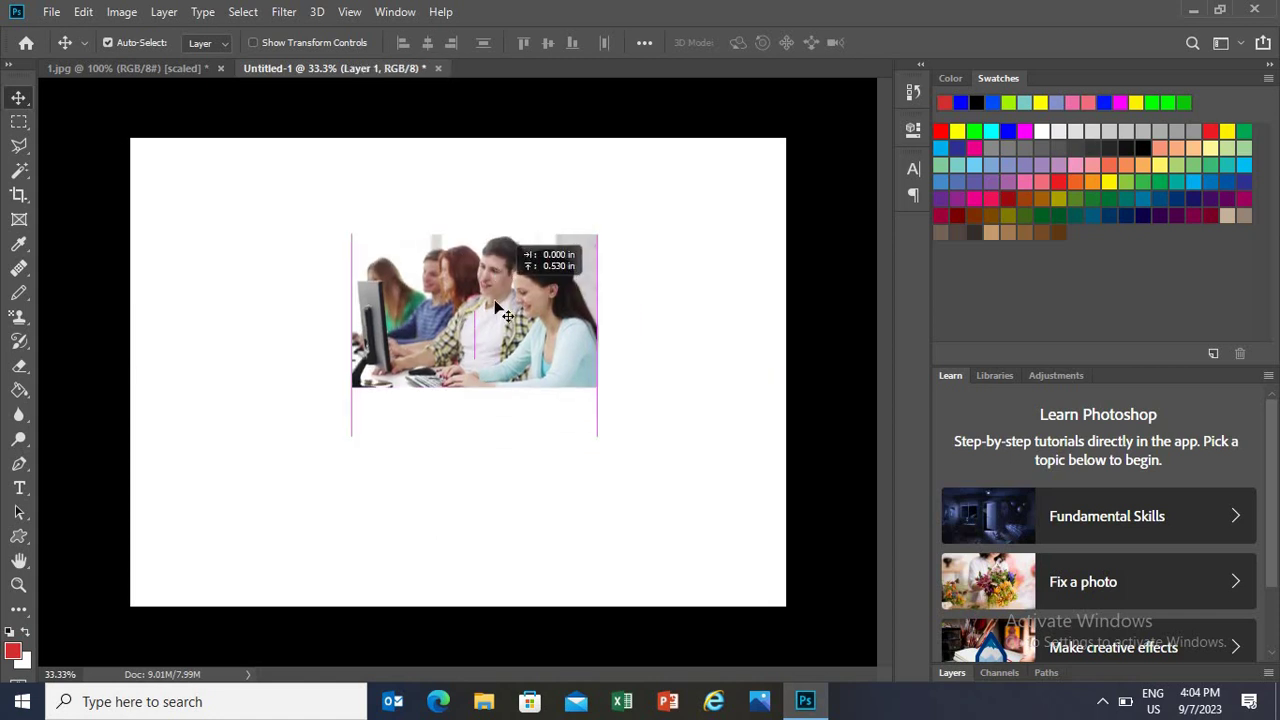
key(ctrl)
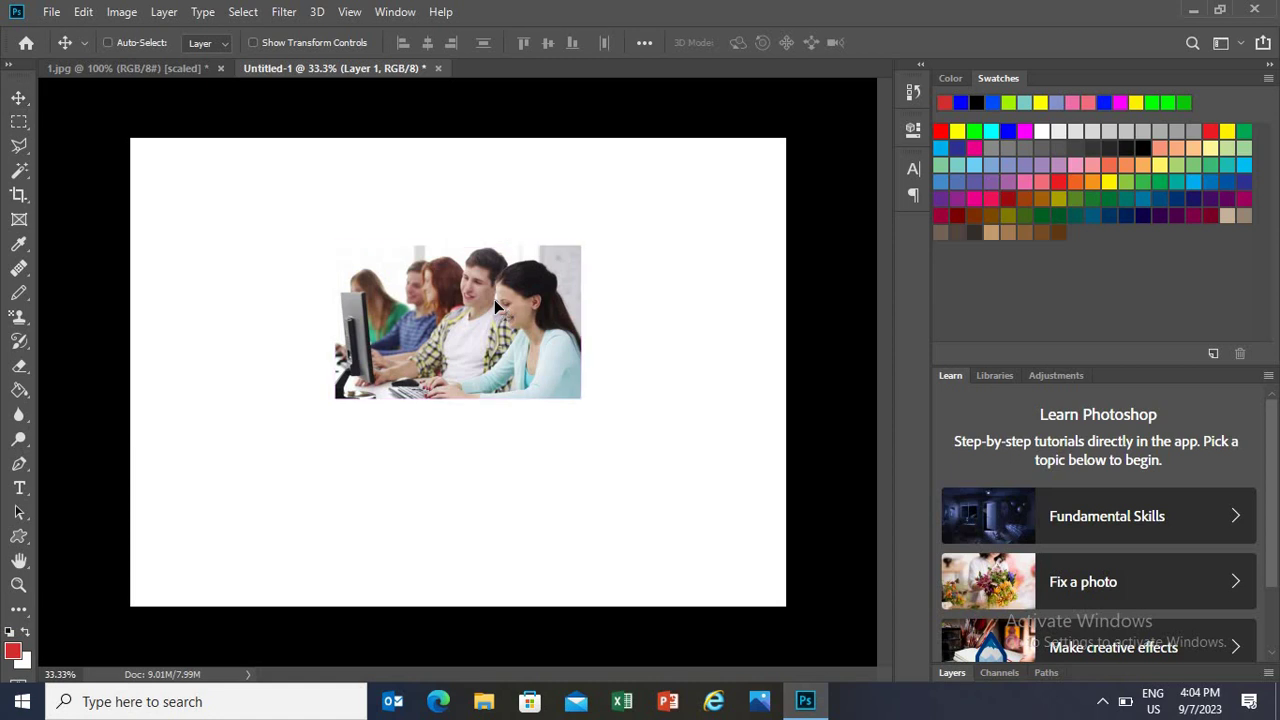
key(ctrl+t)
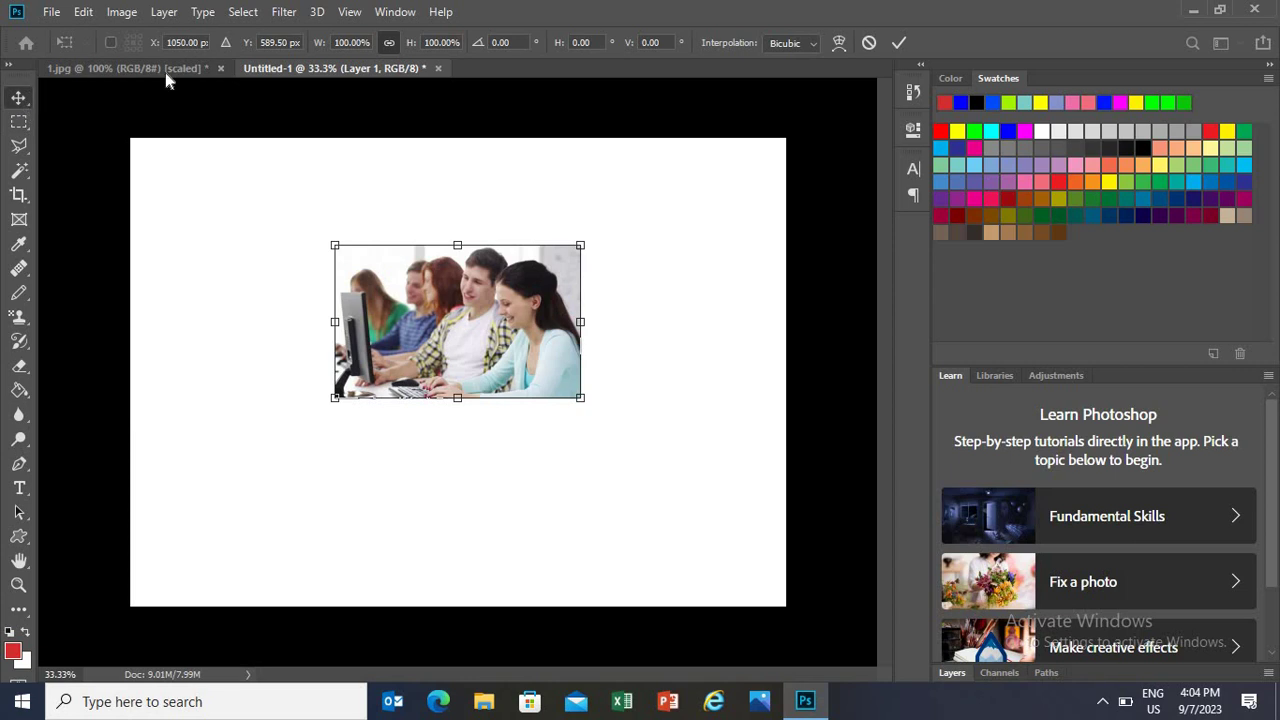
key(Return)
click(254, 43)
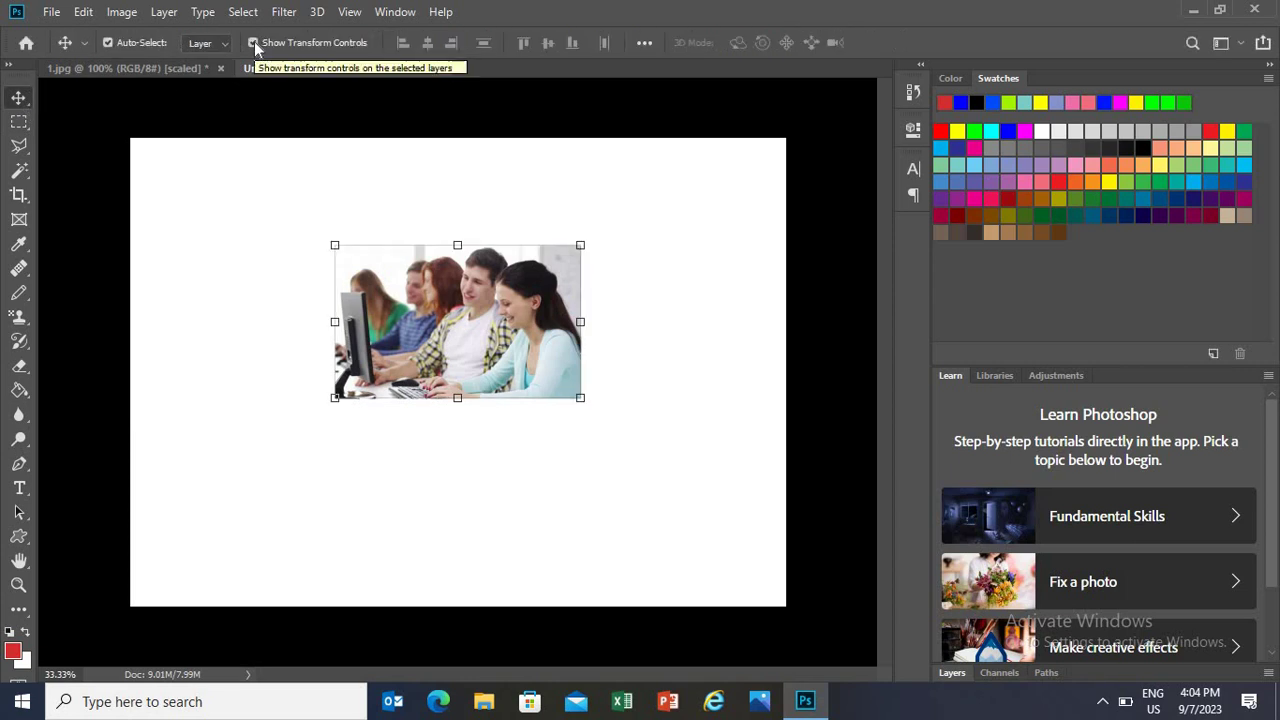
Use Edit > Transform > Scale to resize the students picture to about 115%
click(82, 12)
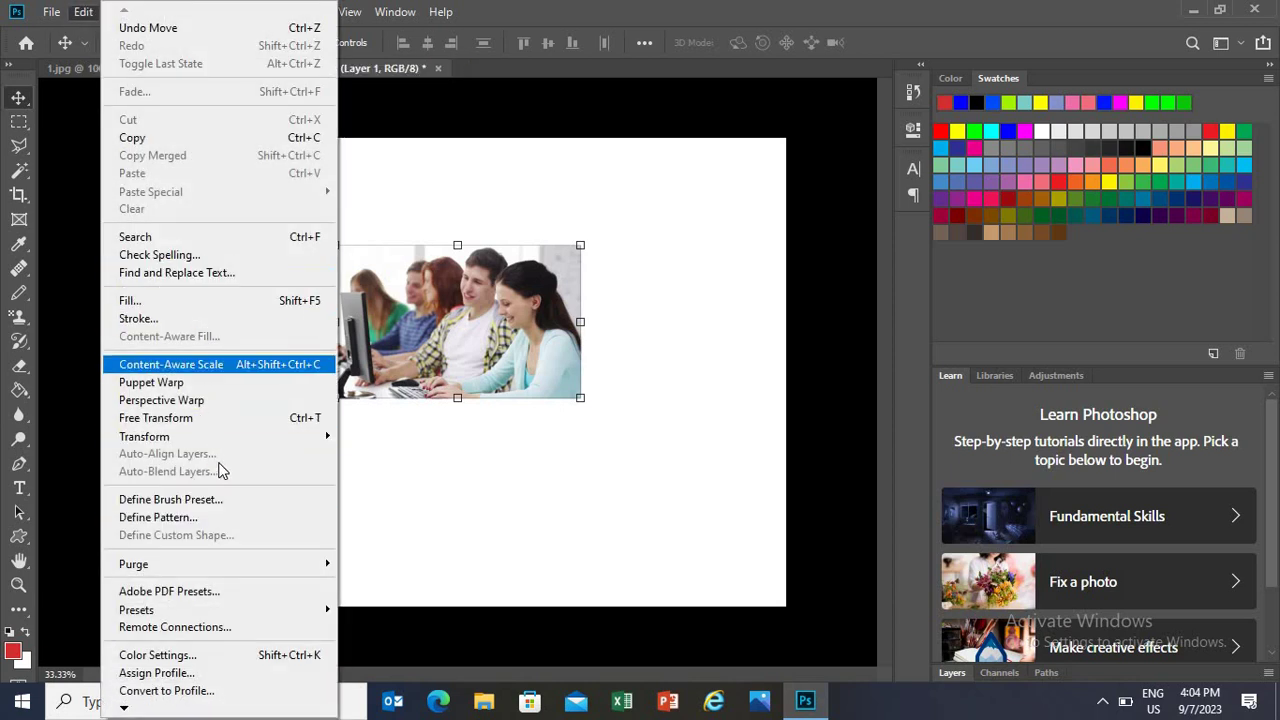
mouse_move(144, 436)
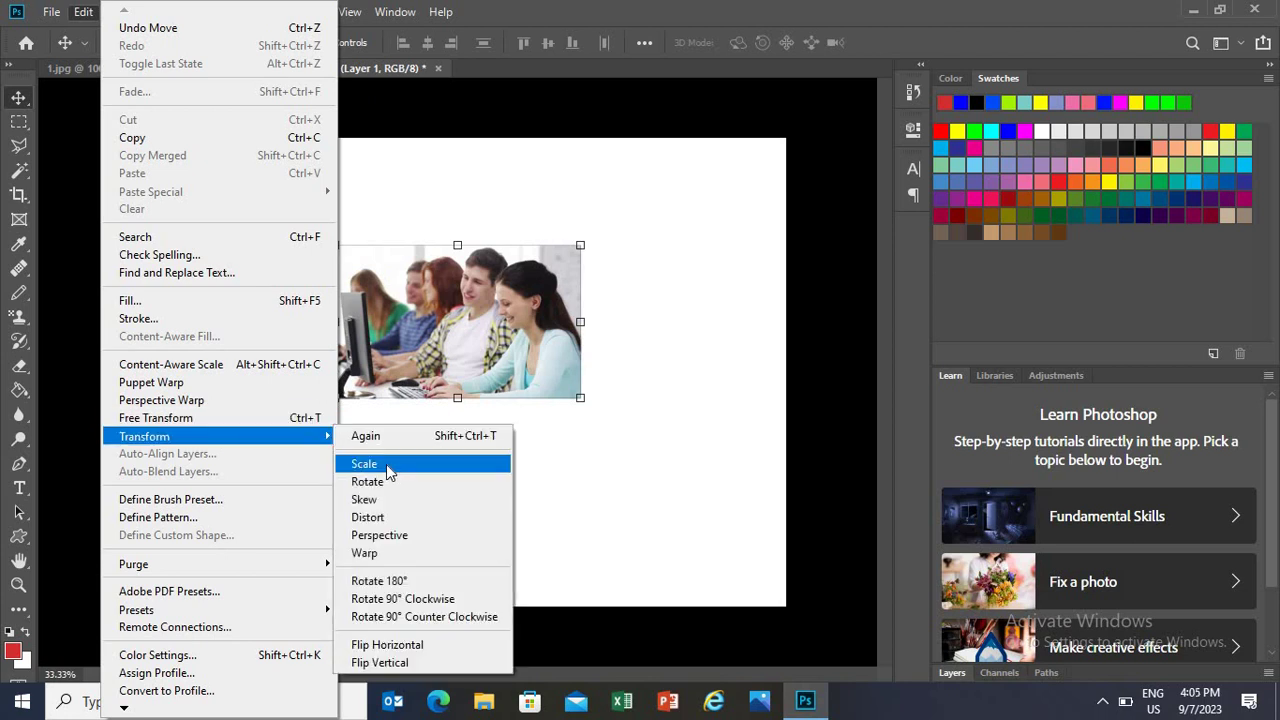
click(364, 464)
mouse_move(640, 218)
mouse_down()
mouse_move(649, 231)
mouse_move(628, 214)
mouse_up()
drag(707, 300, 569, 313)
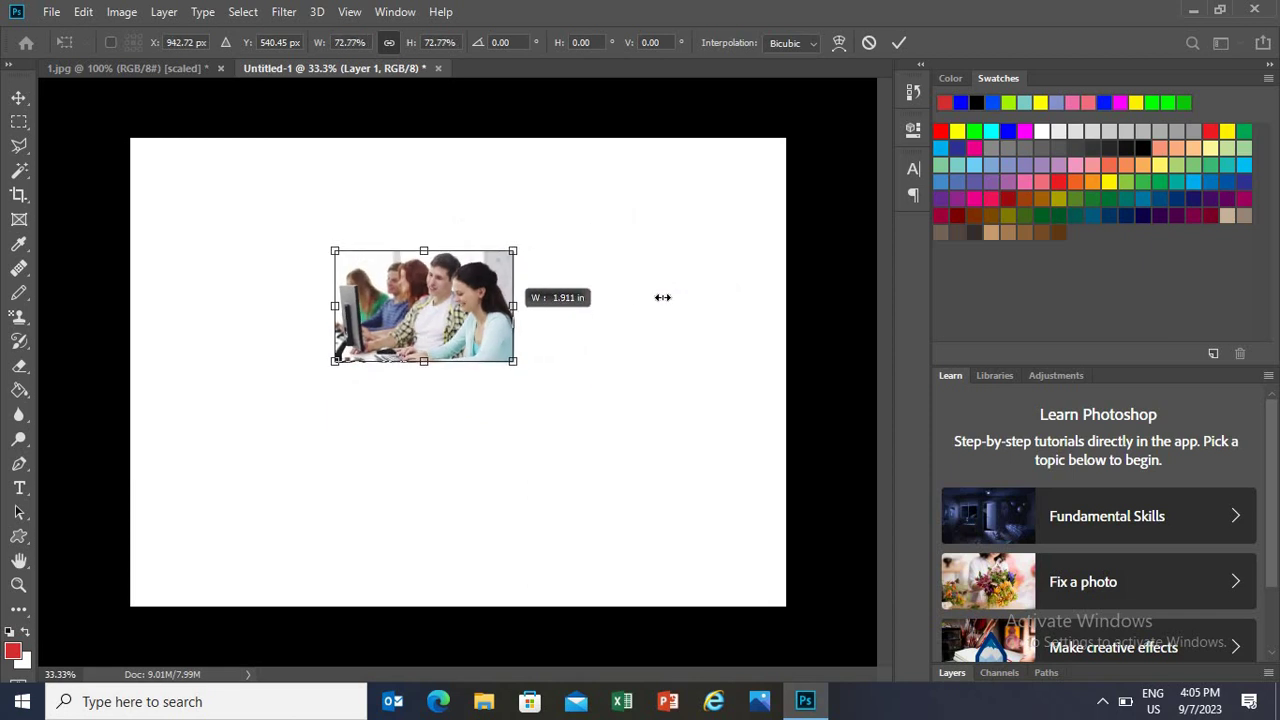
drag(569, 313, 714, 300)
mouse_move(495, 494)
mouse_down()
mouse_move(520, 320)
mouse_move(549, 457)
mouse_move(550, 380)
mouse_up()
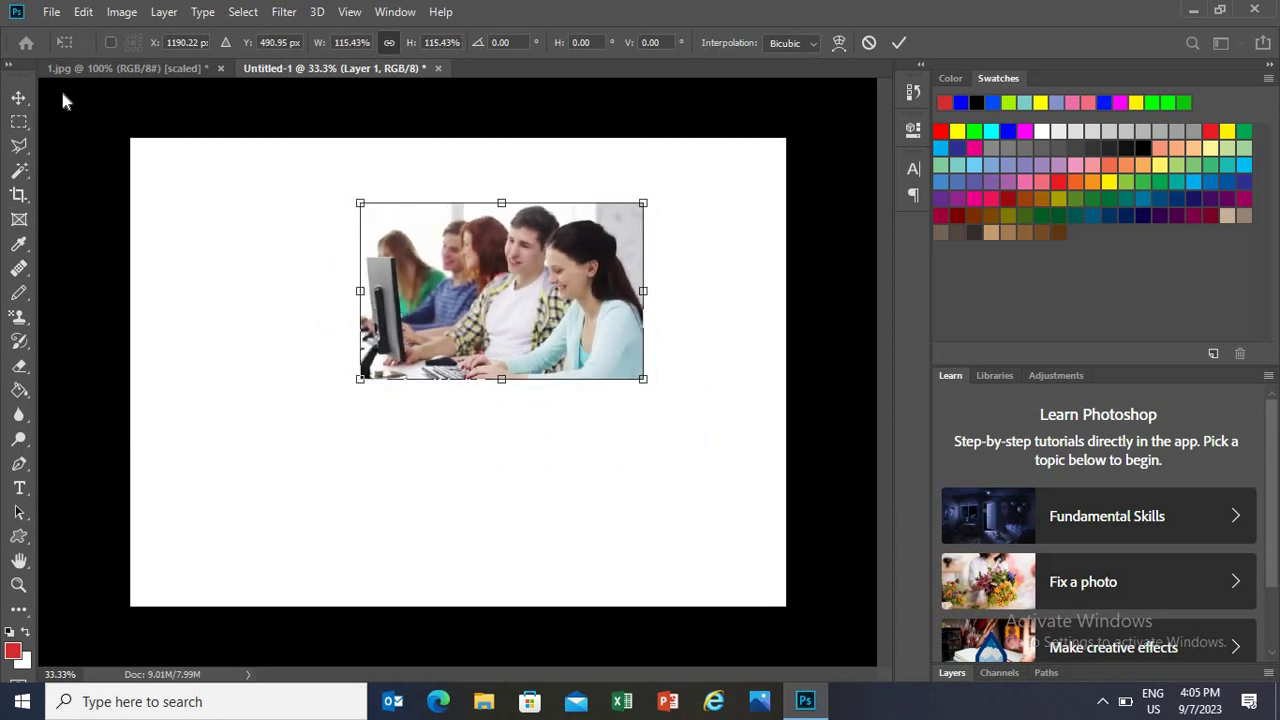
click(83, 12)
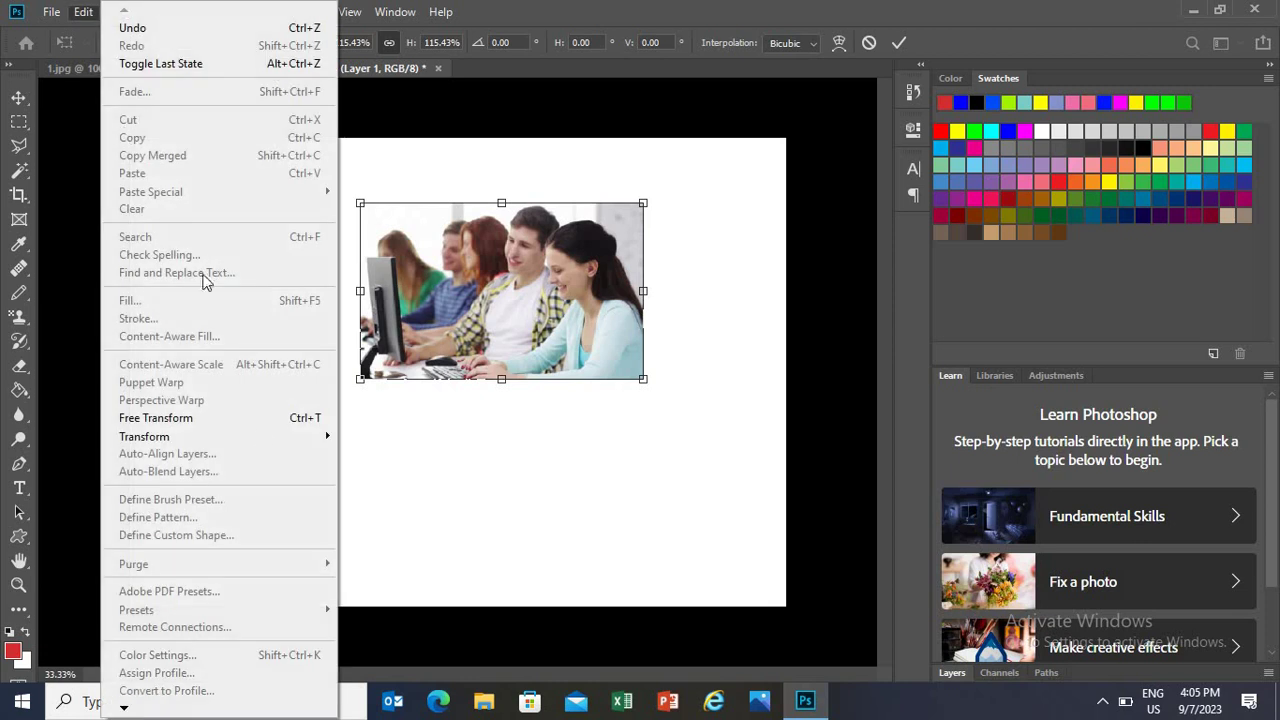
Switch to Rotate, move the photo left, and tilt it to about -3.4°
mouse_move(144, 436)
click(402, 472)
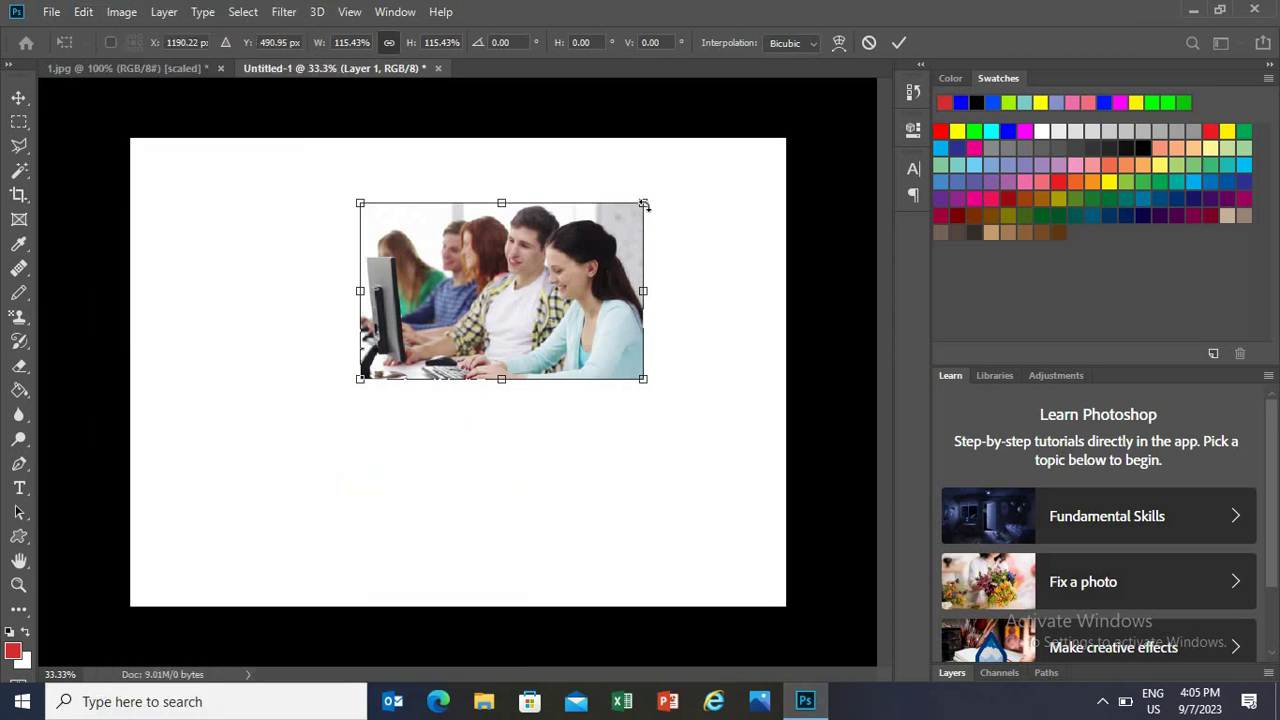
drag(632, 212, 550, 229)
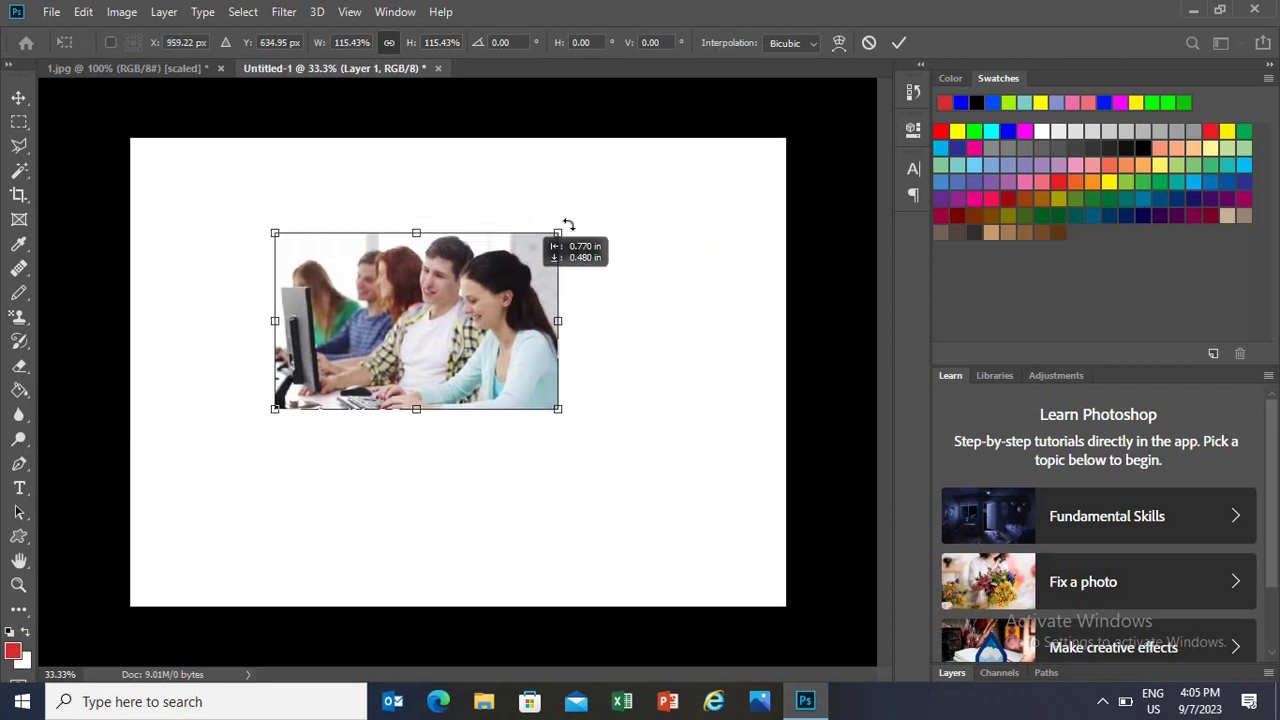
mouse_move(612, 256)
mouse_down()
mouse_move(337, 381)
mouse_move(533, 244)
mouse_up()
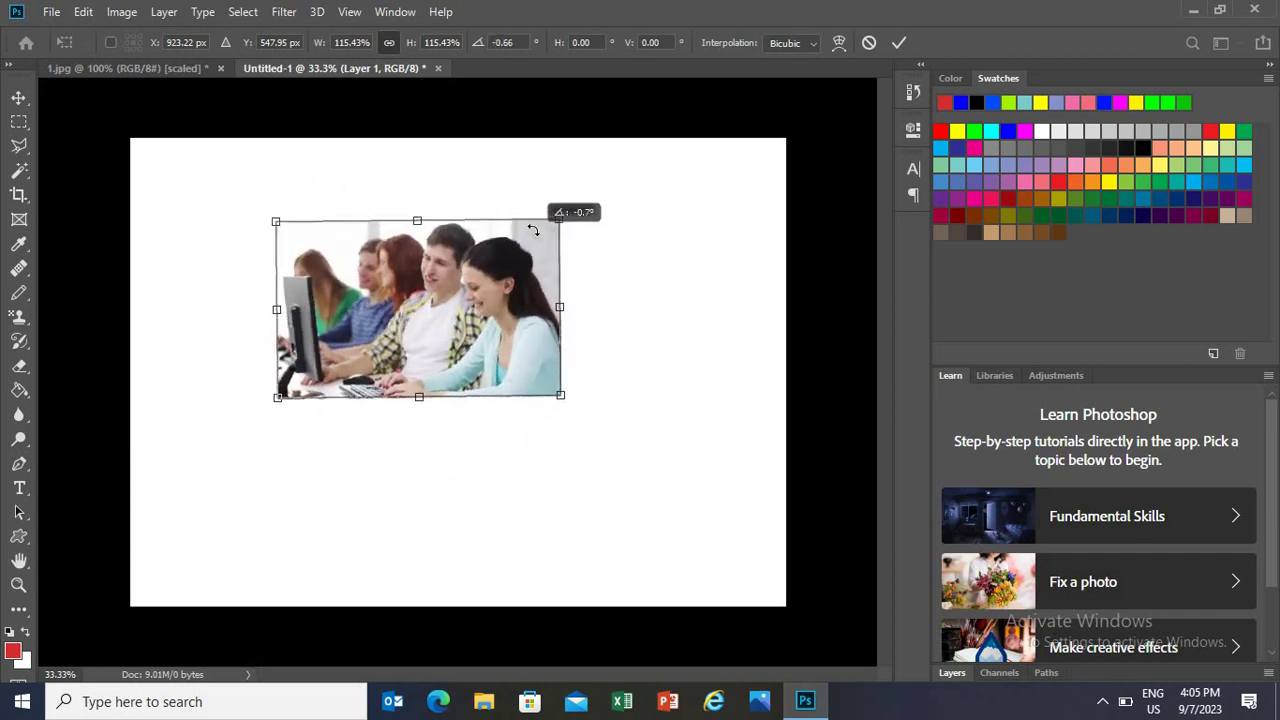
drag(533, 244, 550, 210)
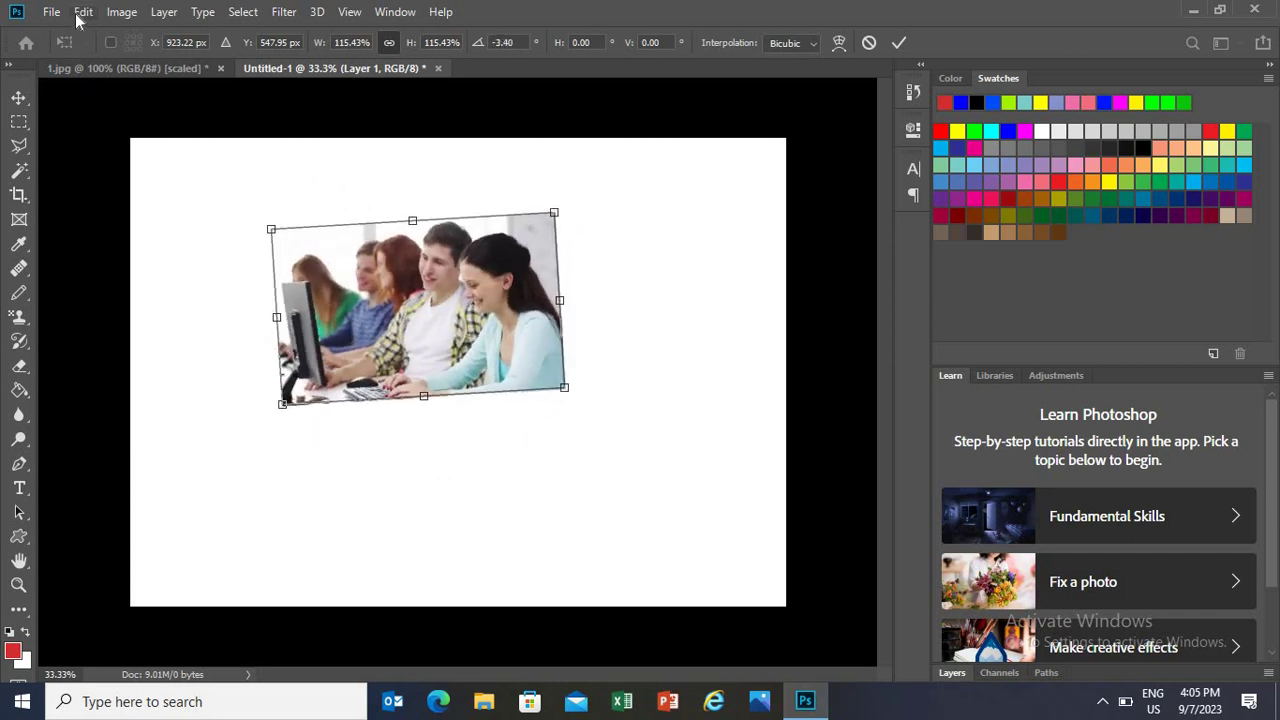
click(82, 12)
mouse_move(144, 436)
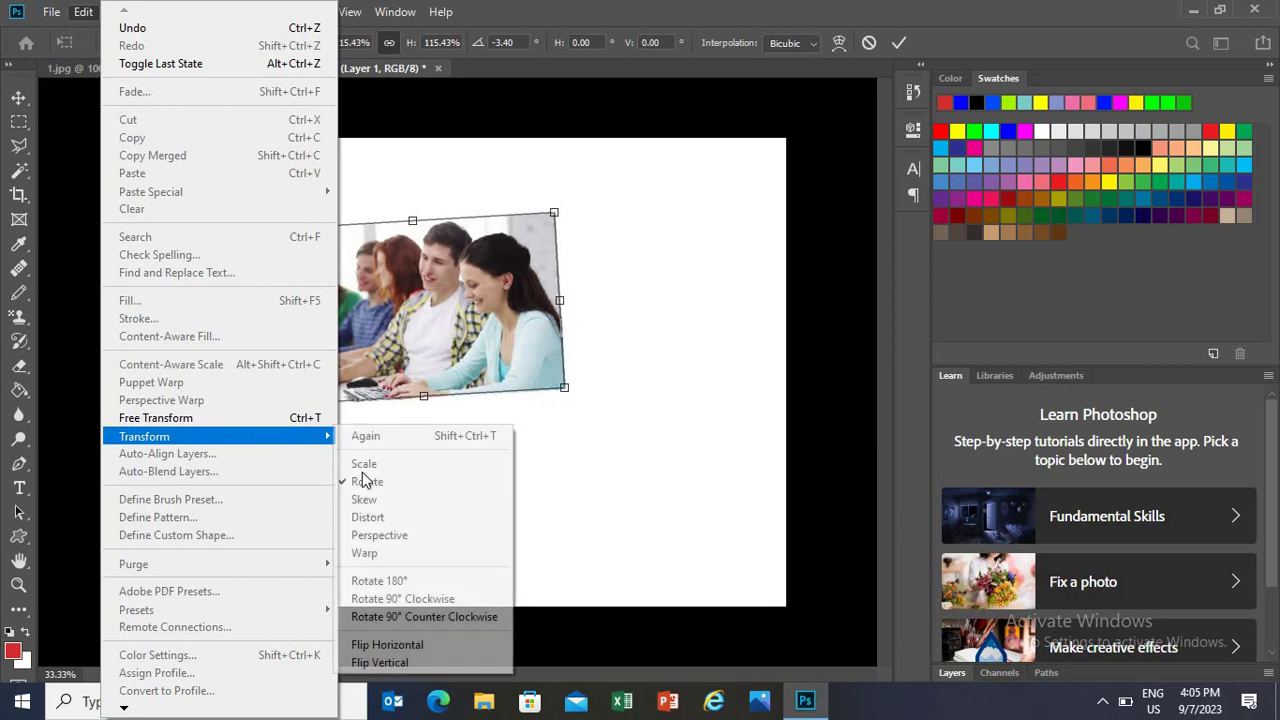
Skew the photo's edges to about -20.4° horizontal skew, stretching the lower-left corner down
click(384, 503)
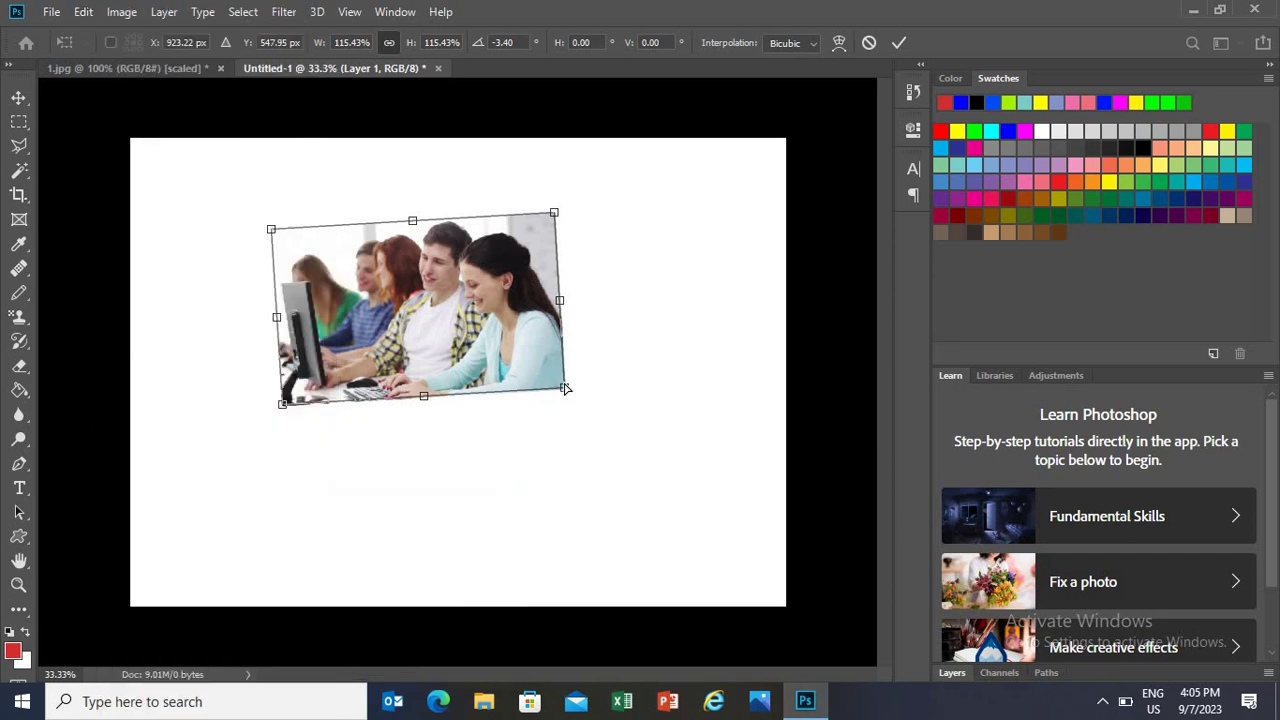
drag(576, 384, 634, 381)
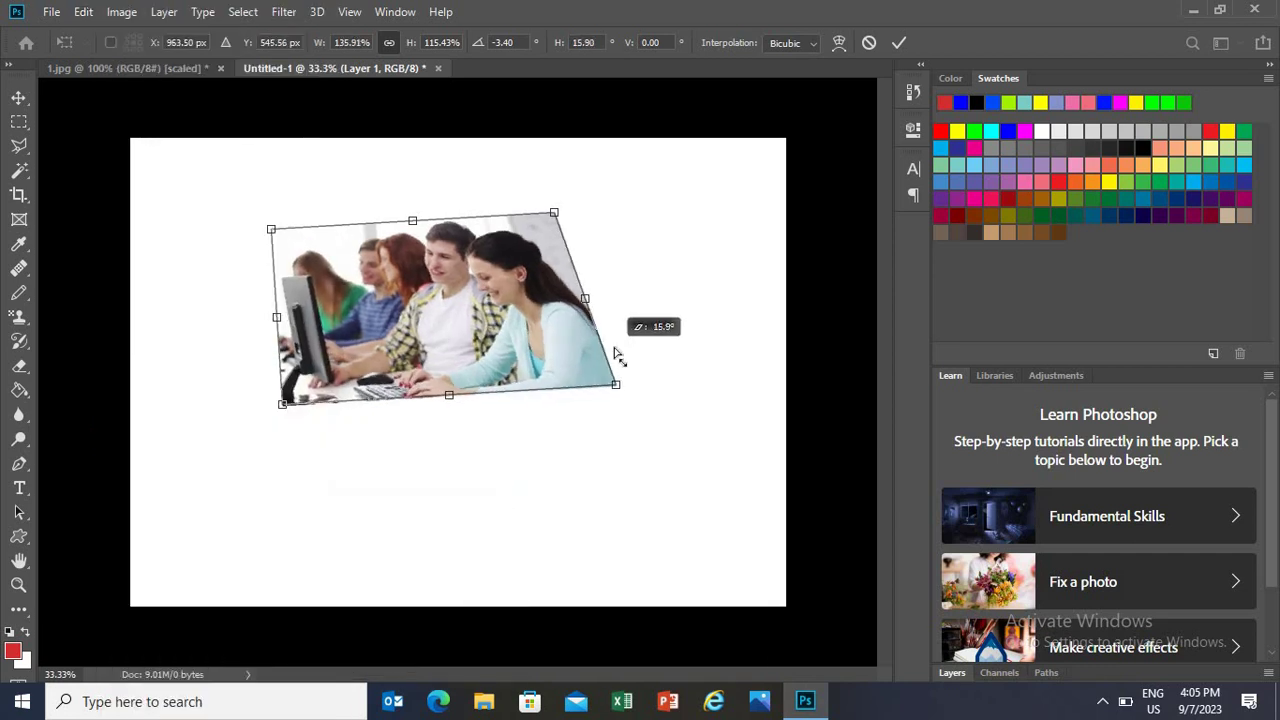
mouse_move(312, 241)
mouse_down()
mouse_move(285, 318)
mouse_move(320, 273)
mouse_move(317, 226)
mouse_up()
mouse_move(451, 424)
mouse_down()
mouse_move(620, 407)
mouse_move(478, 425)
mouse_move(549, 422)
mouse_up()
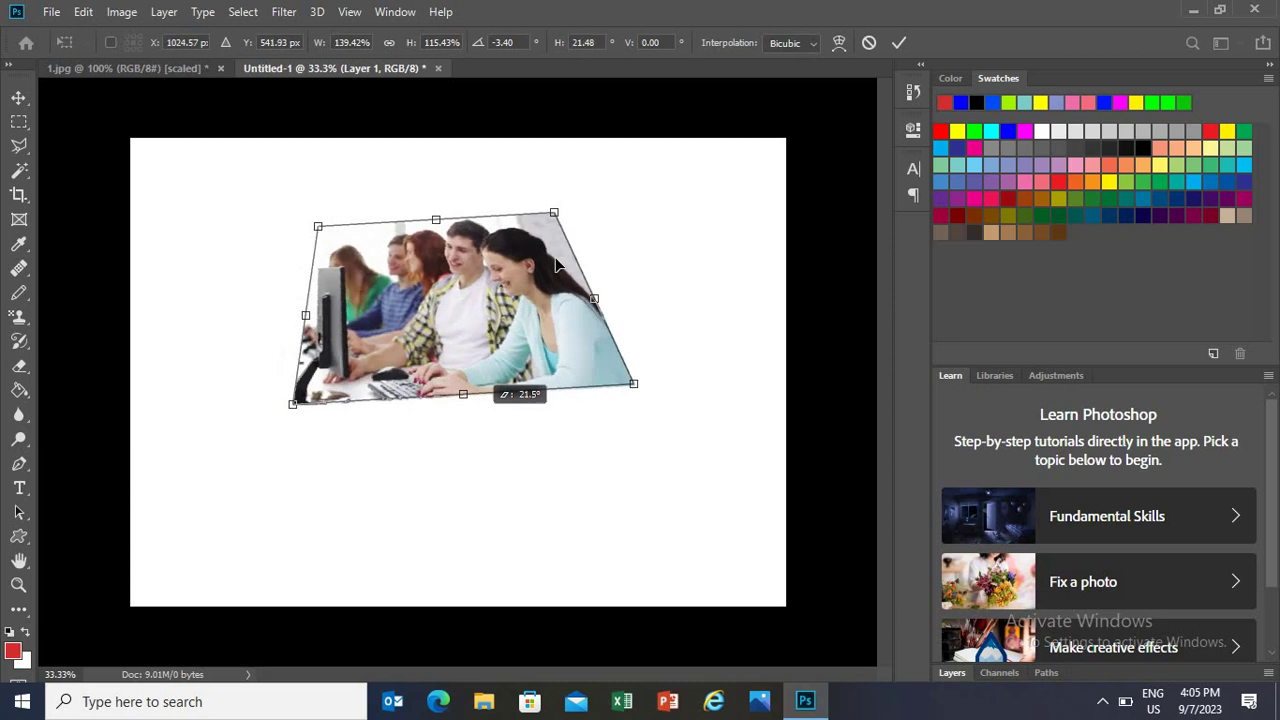
mouse_move(583, 214)
mouse_down()
mouse_move(730, 287)
mouse_move(586, 232)
mouse_move(620, 274)
mouse_move(644, 226)
mouse_move(663, 223)
mouse_up()
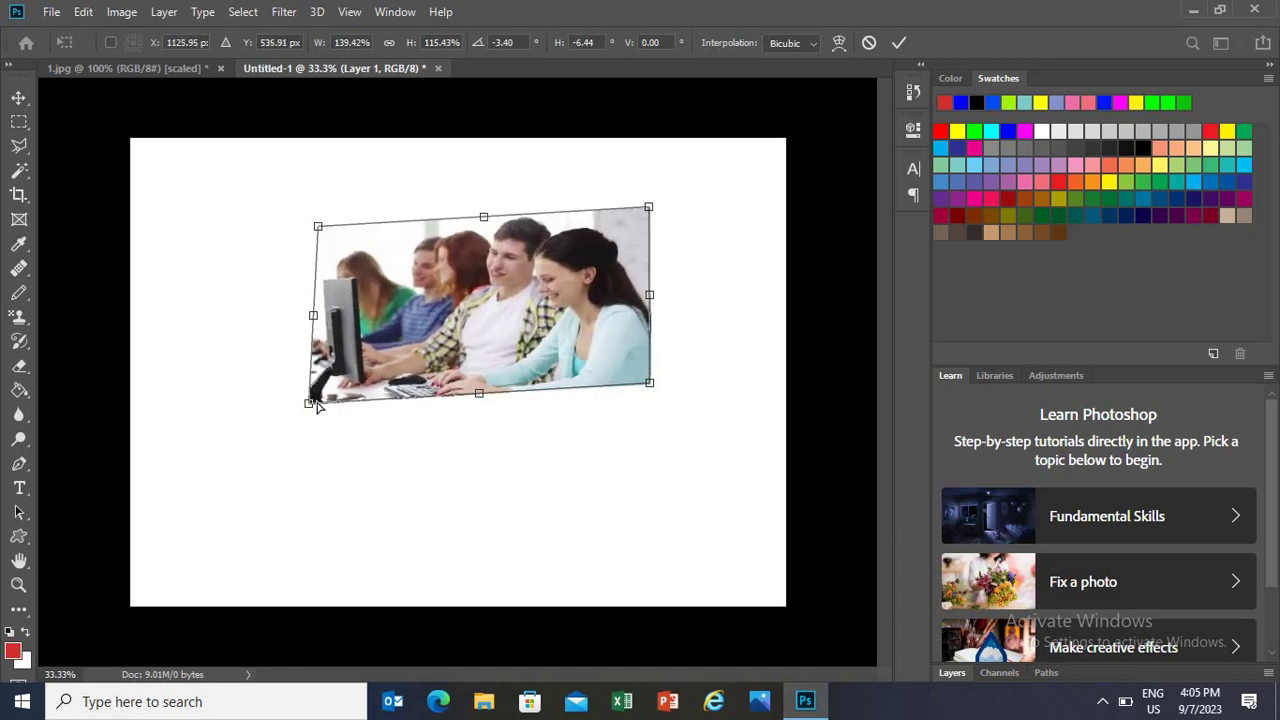
mouse_move(330, 358)
mouse_down()
mouse_move(337, 337)
mouse_move(323, 329)
mouse_move(298, 441)
mouse_up()
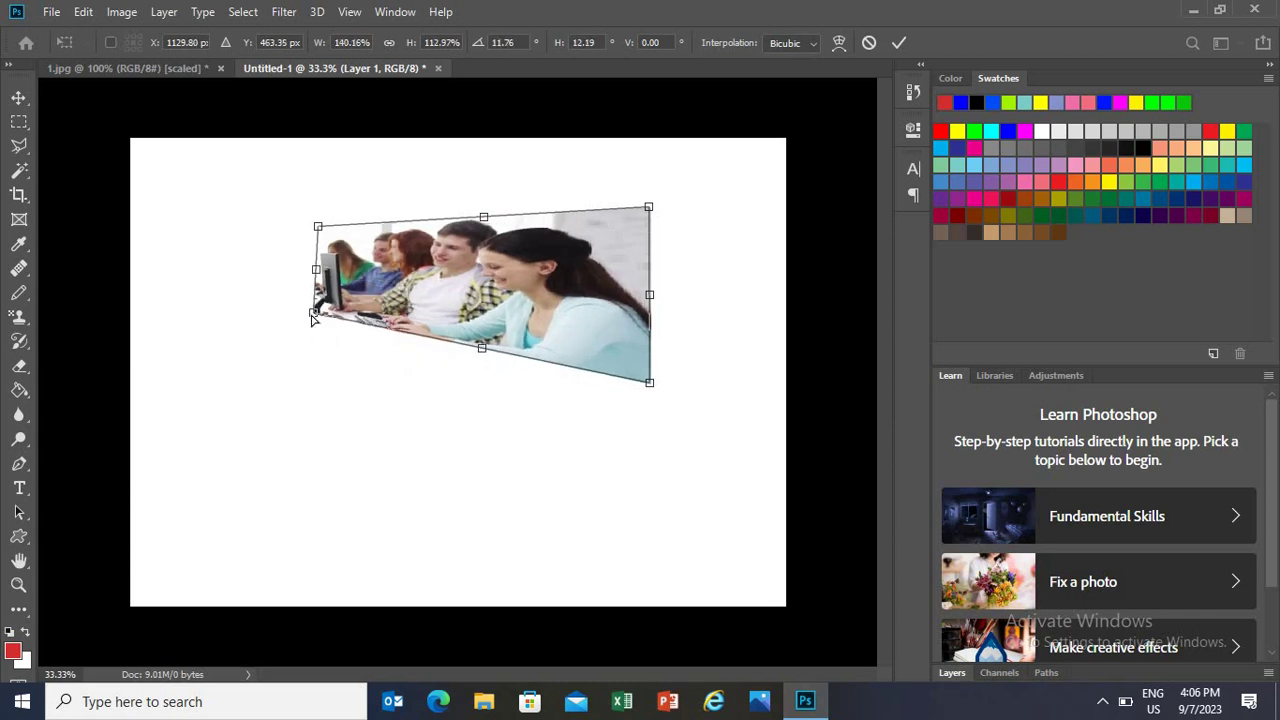
mouse_move(311, 366)
mouse_down()
mouse_move(277, 480)
mouse_move(285, 495)
mouse_up()
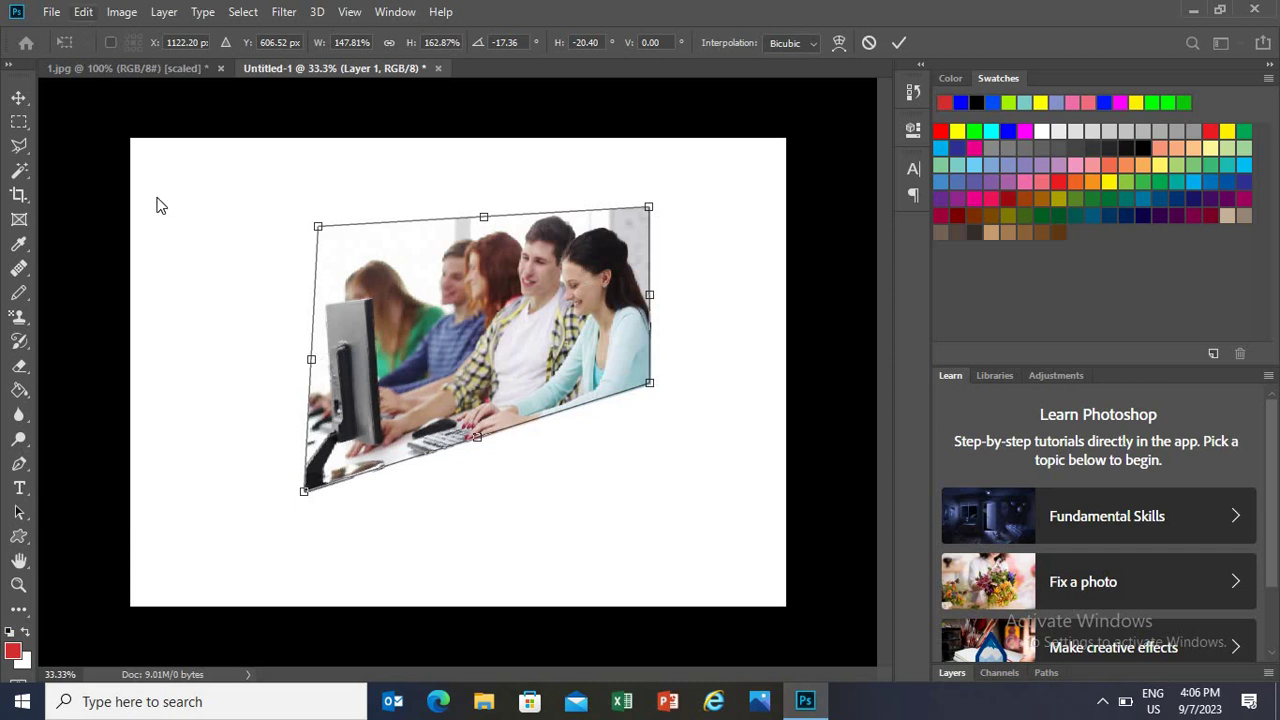
click(83, 11)
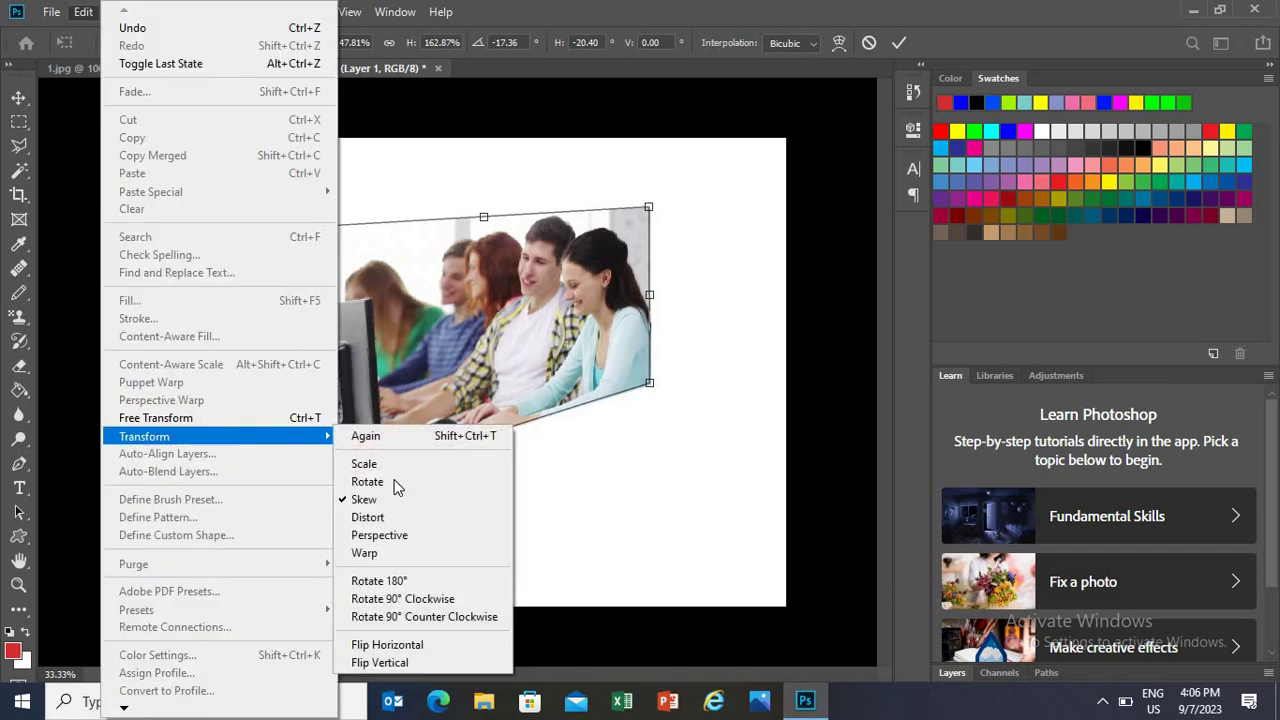
Distort the photo freely, stretching it taller and wider by dragging its sides and top
click(386, 518)
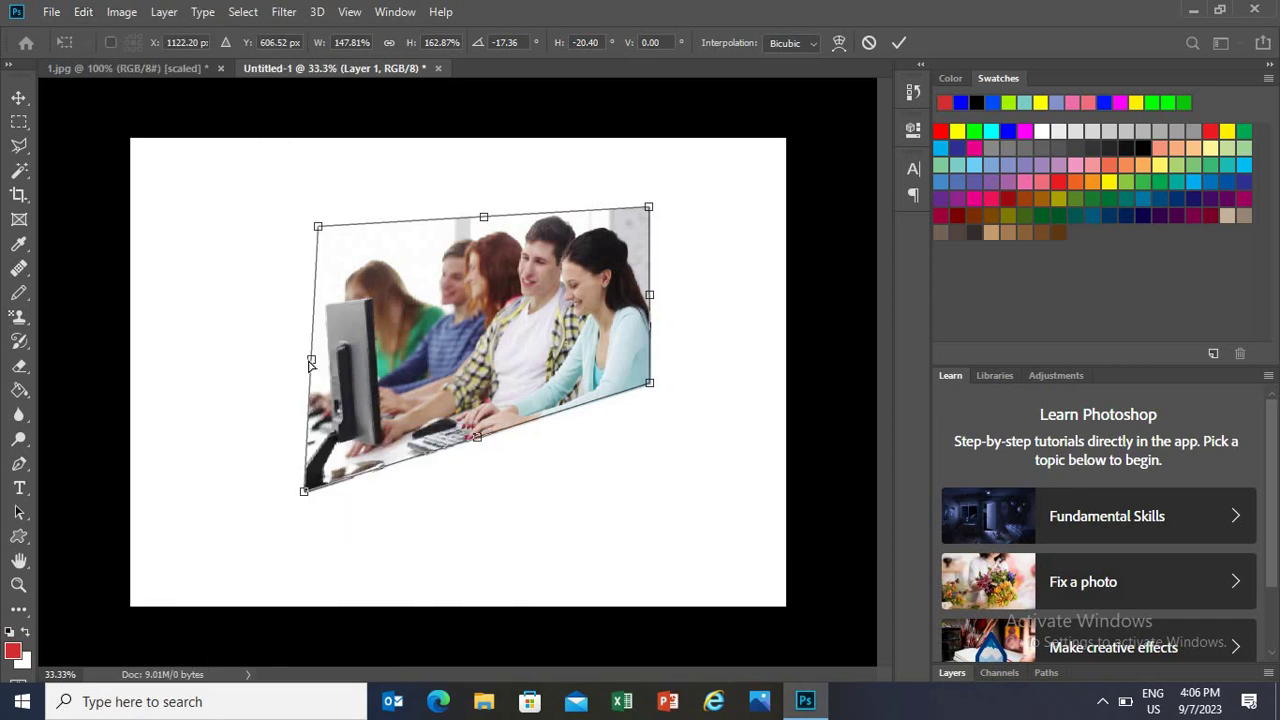
mouse_move(303, 353)
mouse_down()
mouse_move(456, 432)
mouse_move(204, 476)
mouse_move(754, 311)
mouse_up()
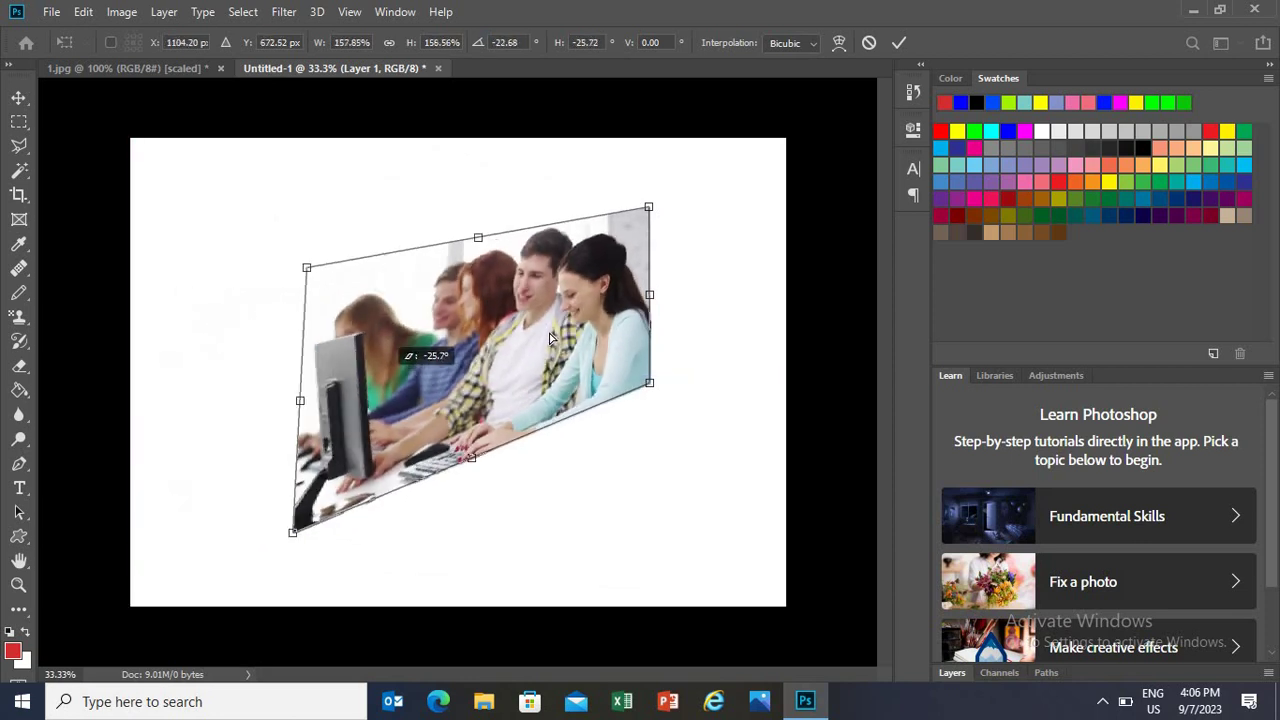
mouse_move(754, 311)
mouse_down()
mouse_move(780, 296)
mouse_move(432, 336)
mouse_move(627, 305)
mouse_up()
drag(304, 332, 232, 517)
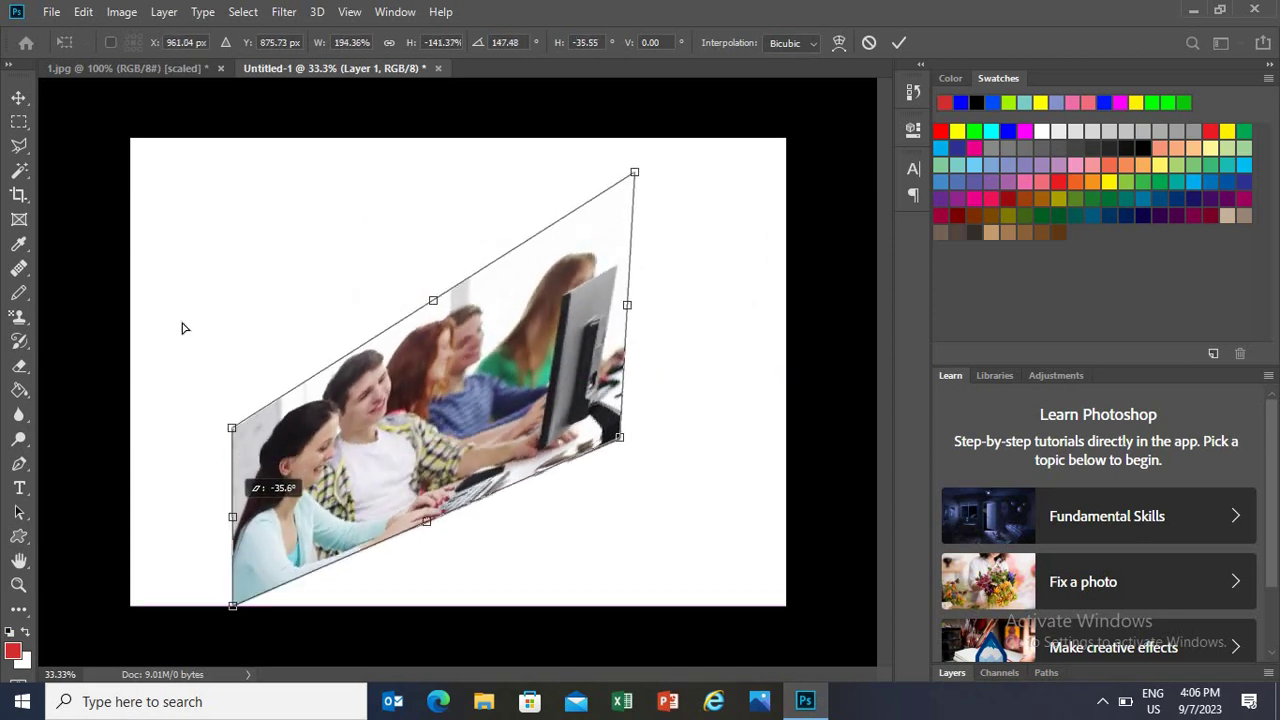
drag(183, 327, 184, 326)
drag(406, 184, 410, 258)
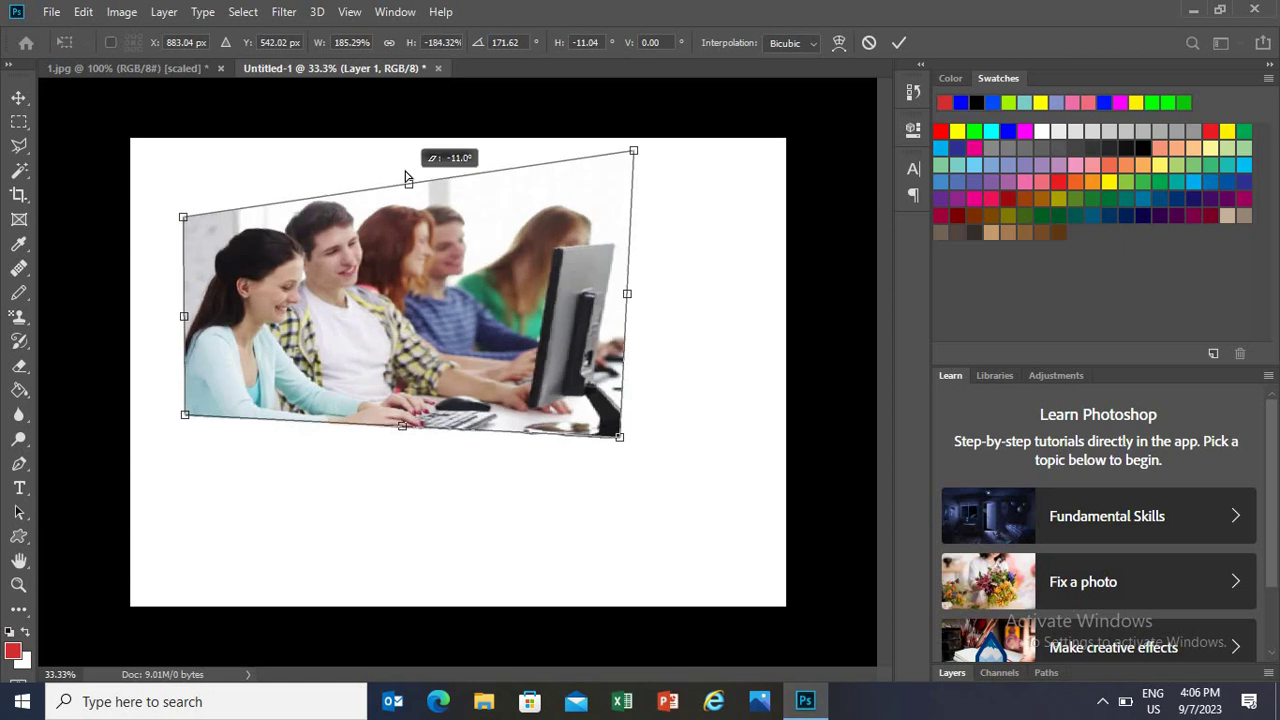
drag(452, 370, 499, 481)
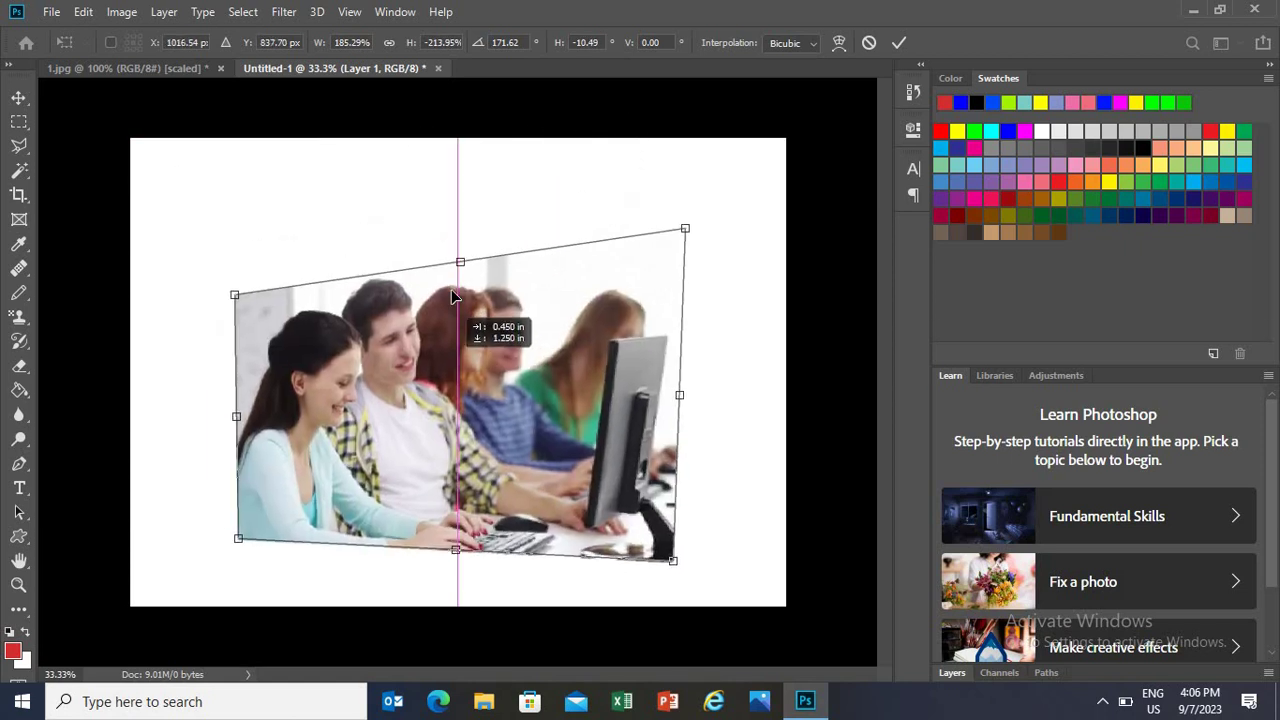
drag(460, 260, 459, 183)
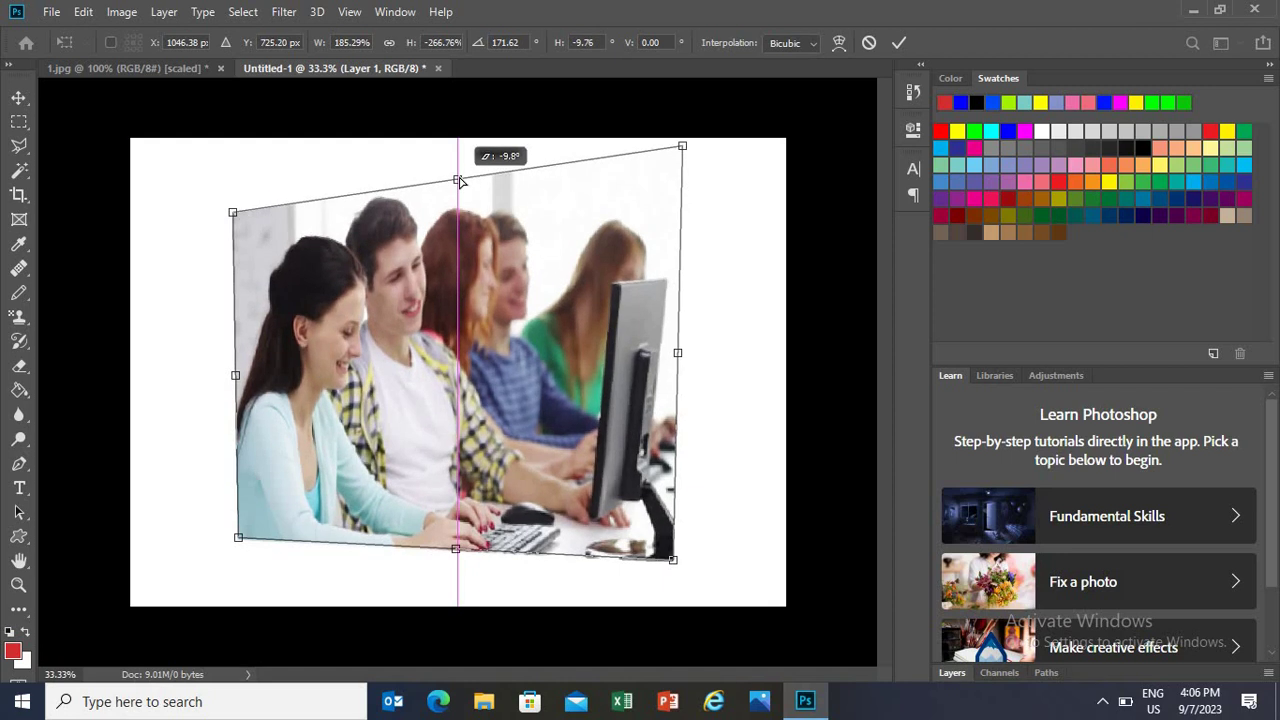
drag(460, 181, 460, 177)
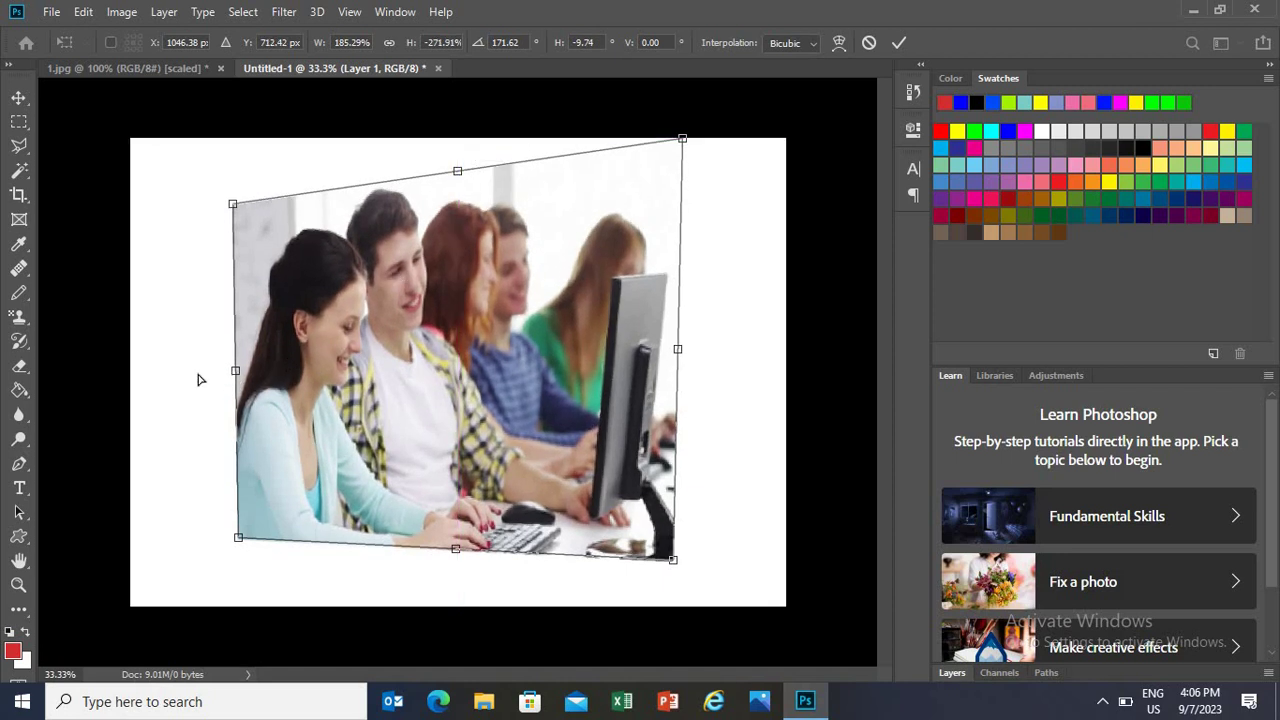
drag(198, 379, 167, 391)
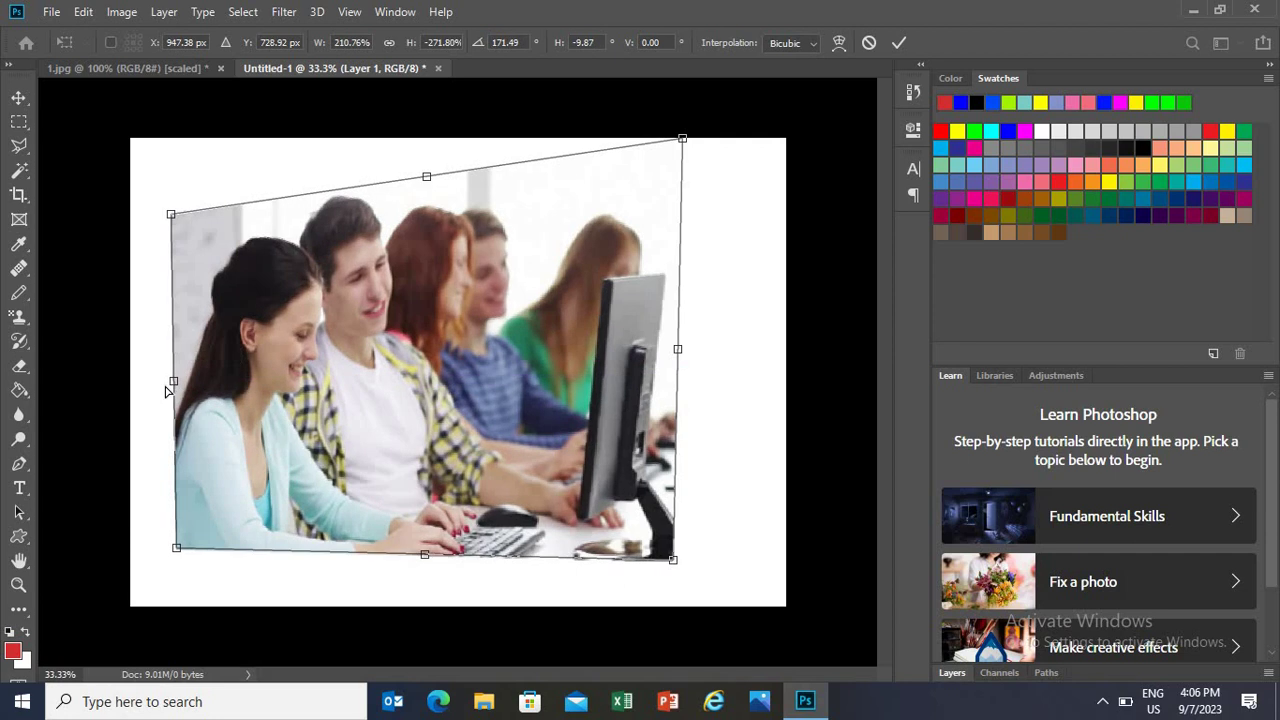
Apply a Perspective transform that tilts the photo diagonally, roughly 286% wide
click(83, 12)
mouse_move(144, 436)
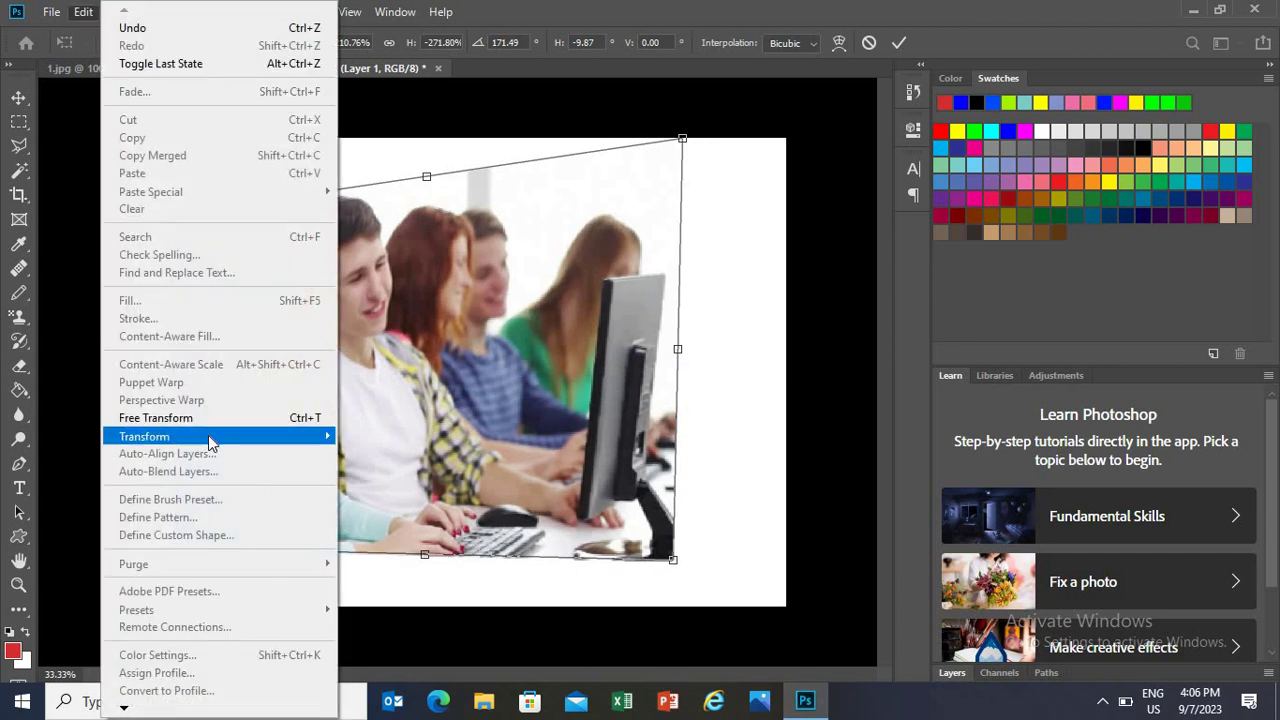
key(Return)
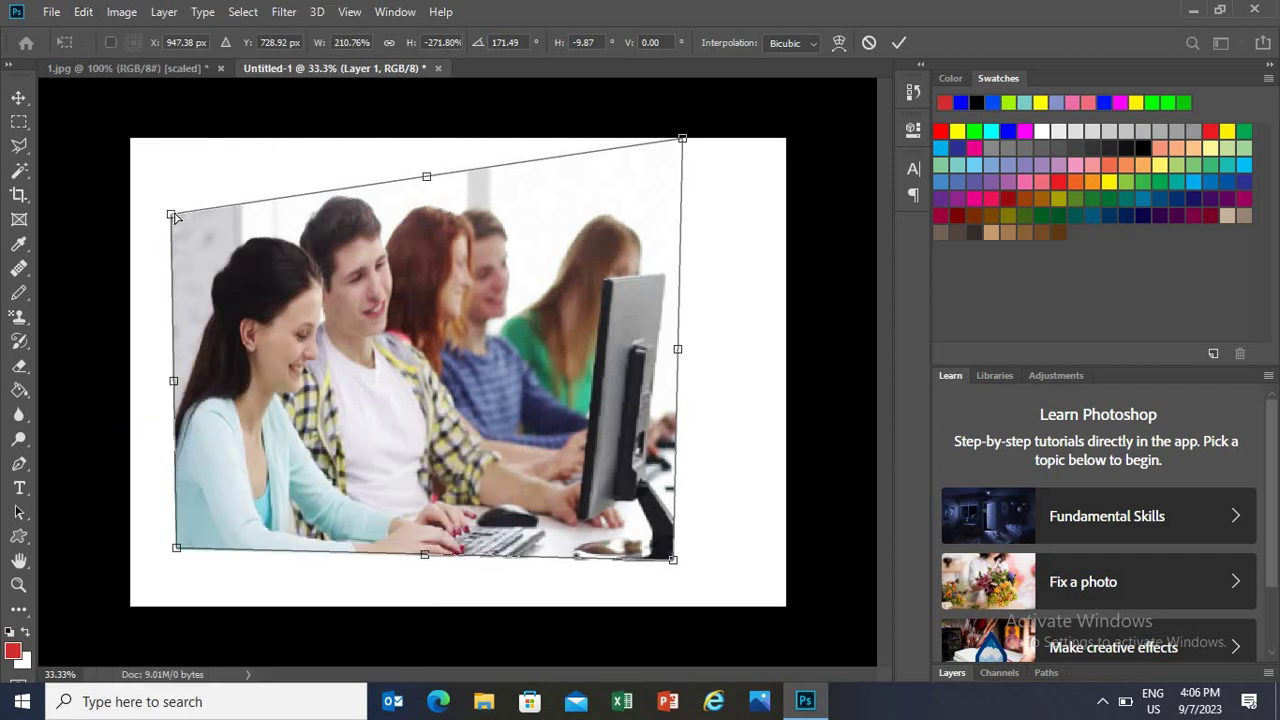
mouse_move(260, 290)
mouse_down()
mouse_move(251, 430)
mouse_move(315, 369)
mouse_up()
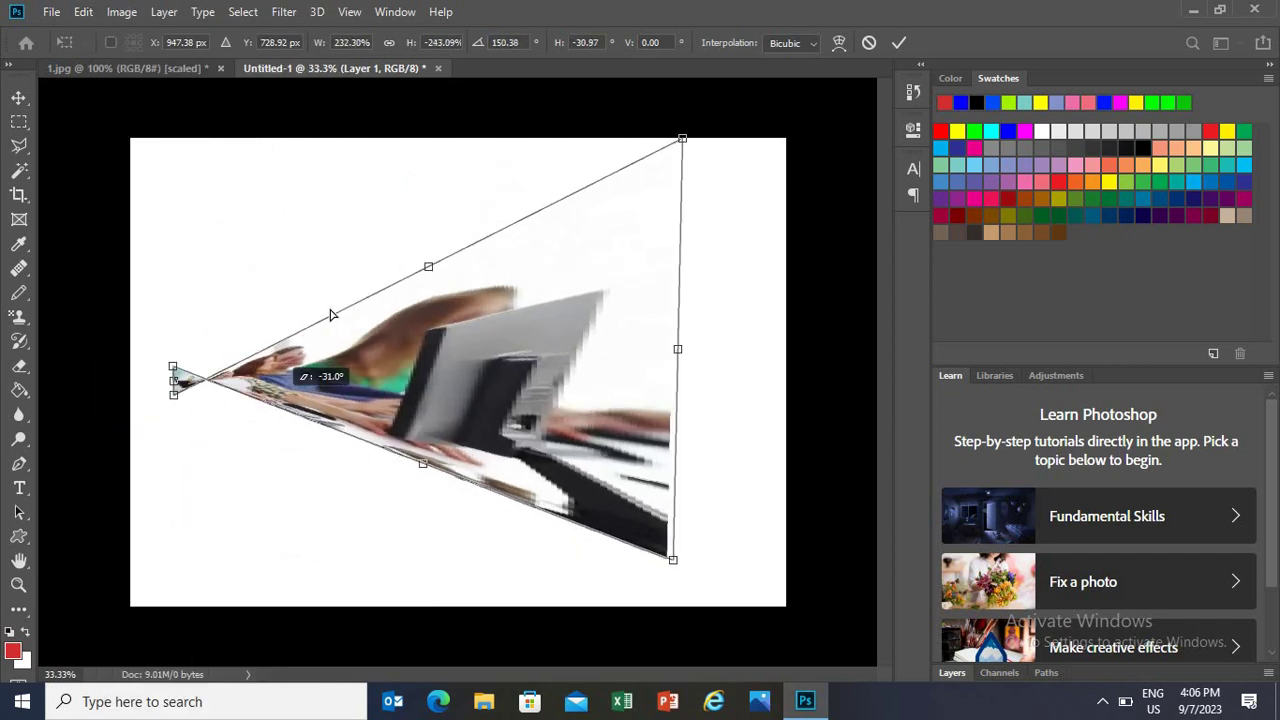
drag(315, 369, 330, 350)
drag(690, 366, 822, 652)
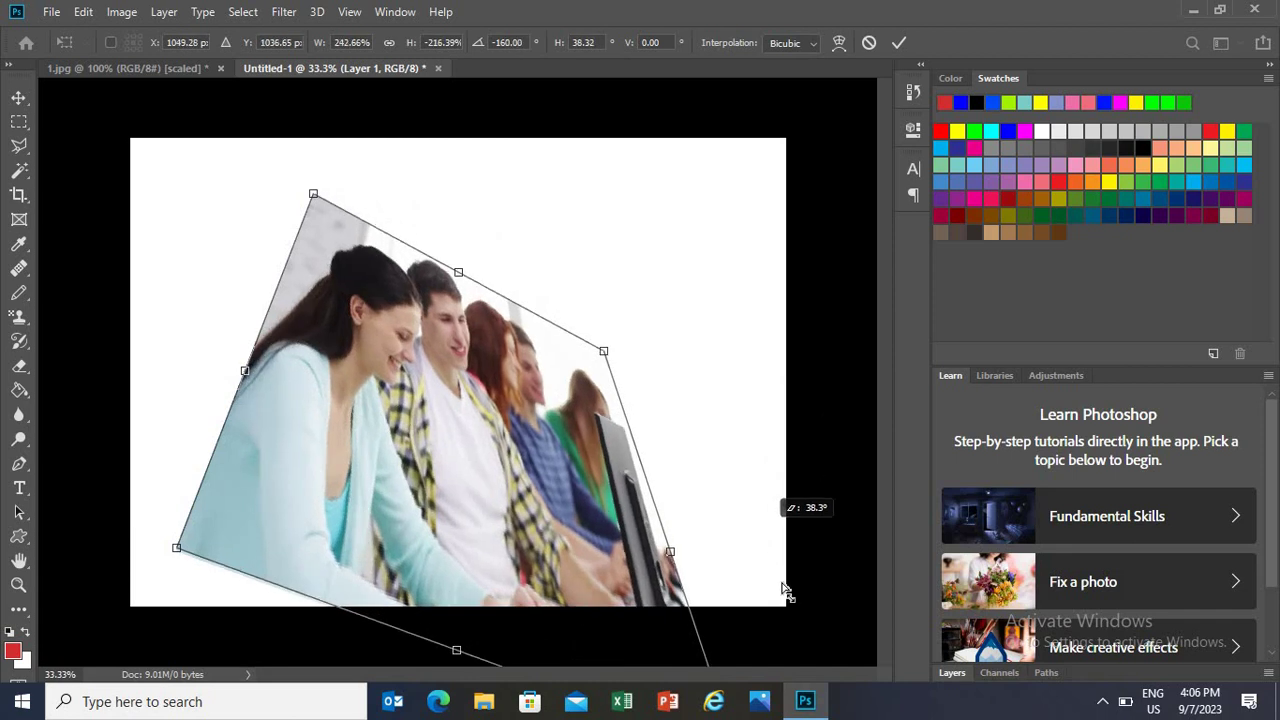
drag(482, 458, 451, 354)
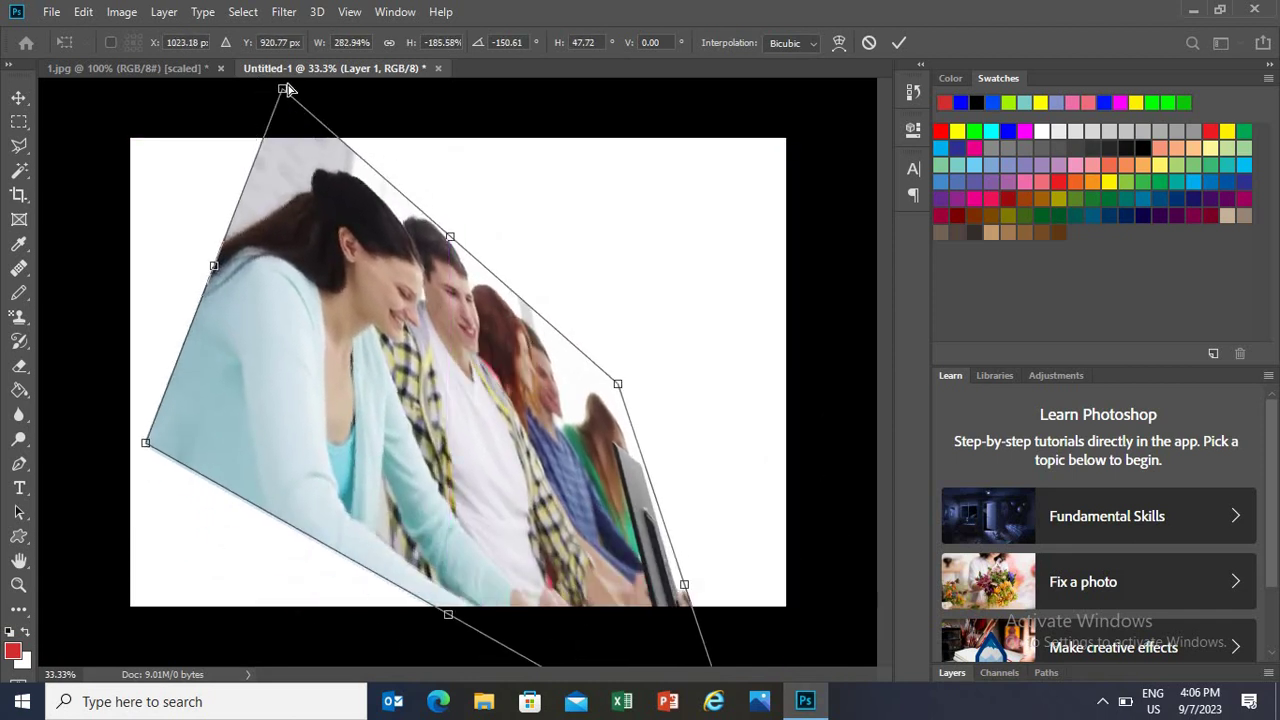
mouse_move(298, 157)
mouse_down()
mouse_move(243, 160)
mouse_move(235, 130)
mouse_up()
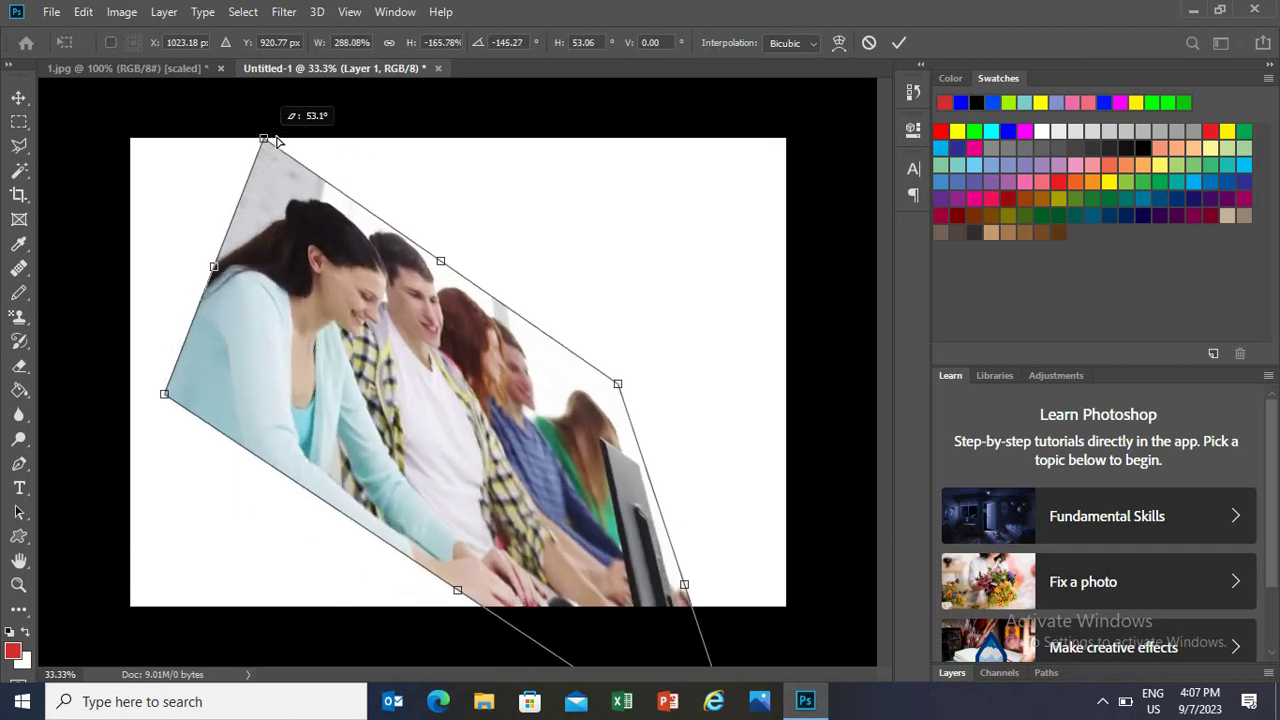
click(83, 12)
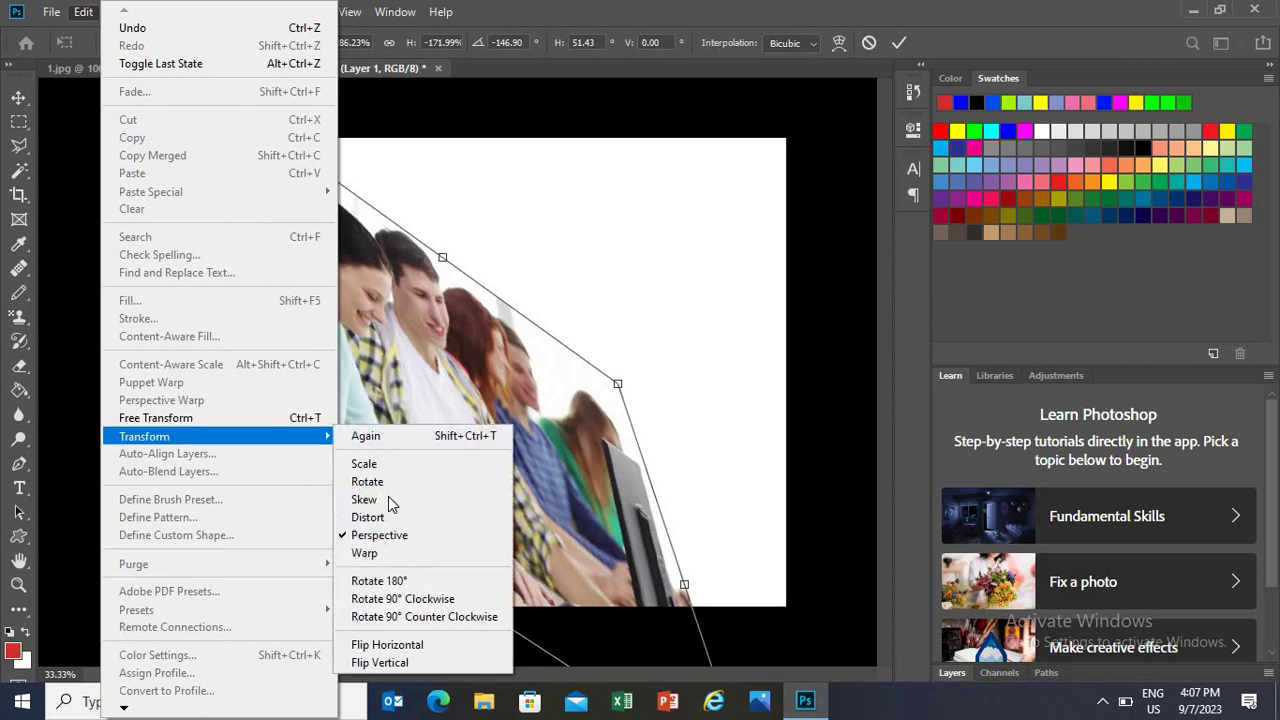
Warp the tilted photo into a sweeping, bulging arc by dragging grid points, then commit
key(Return)
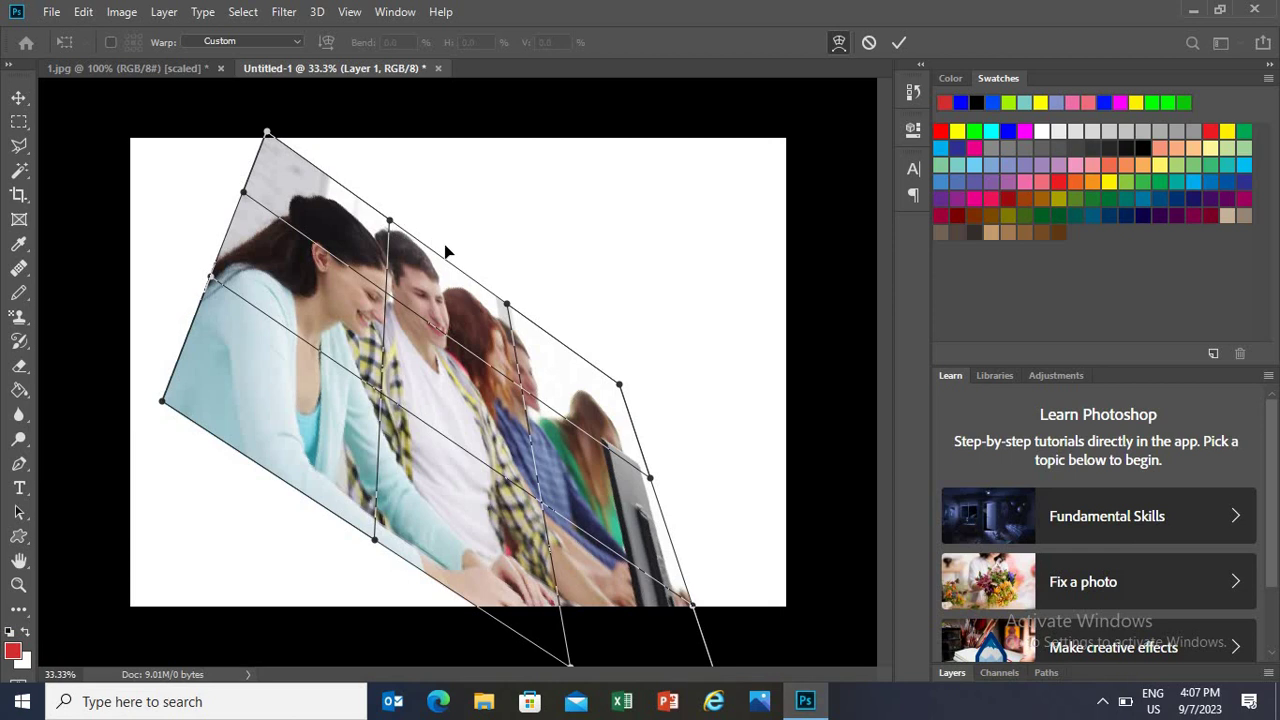
drag(446, 252, 478, 311)
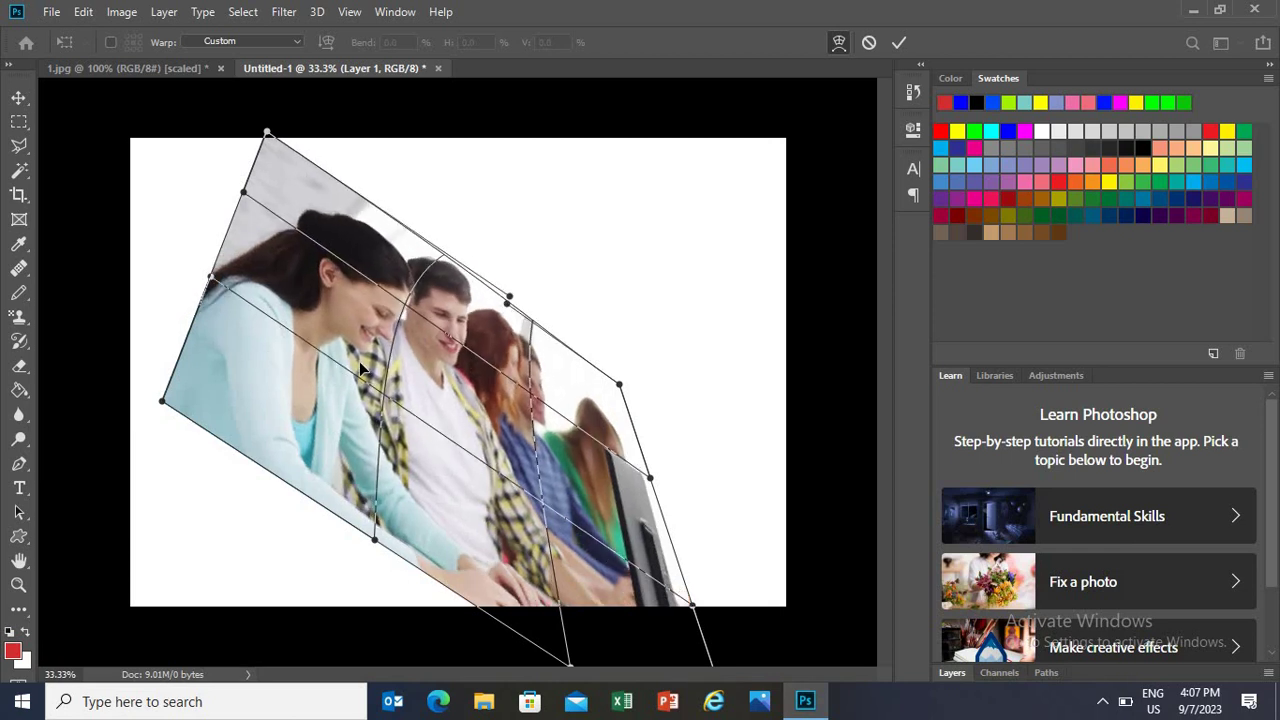
drag(426, 544, 445, 552)
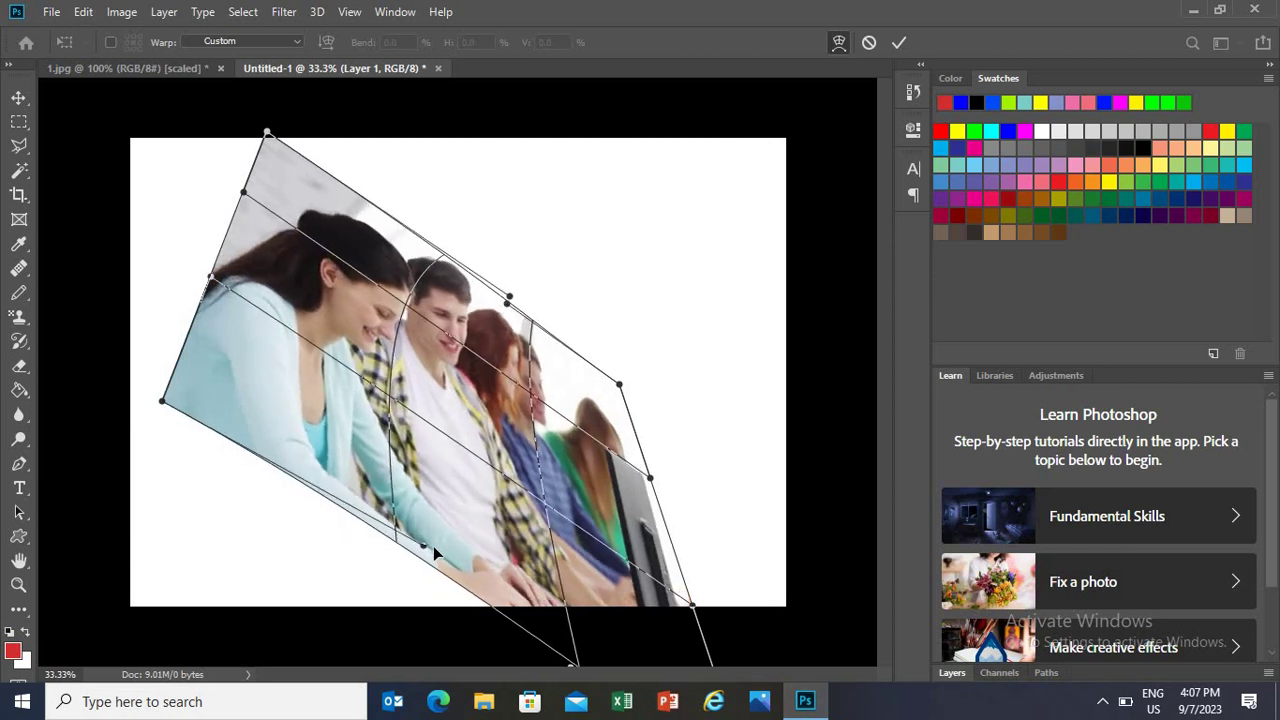
drag(365, 344, 357, 337)
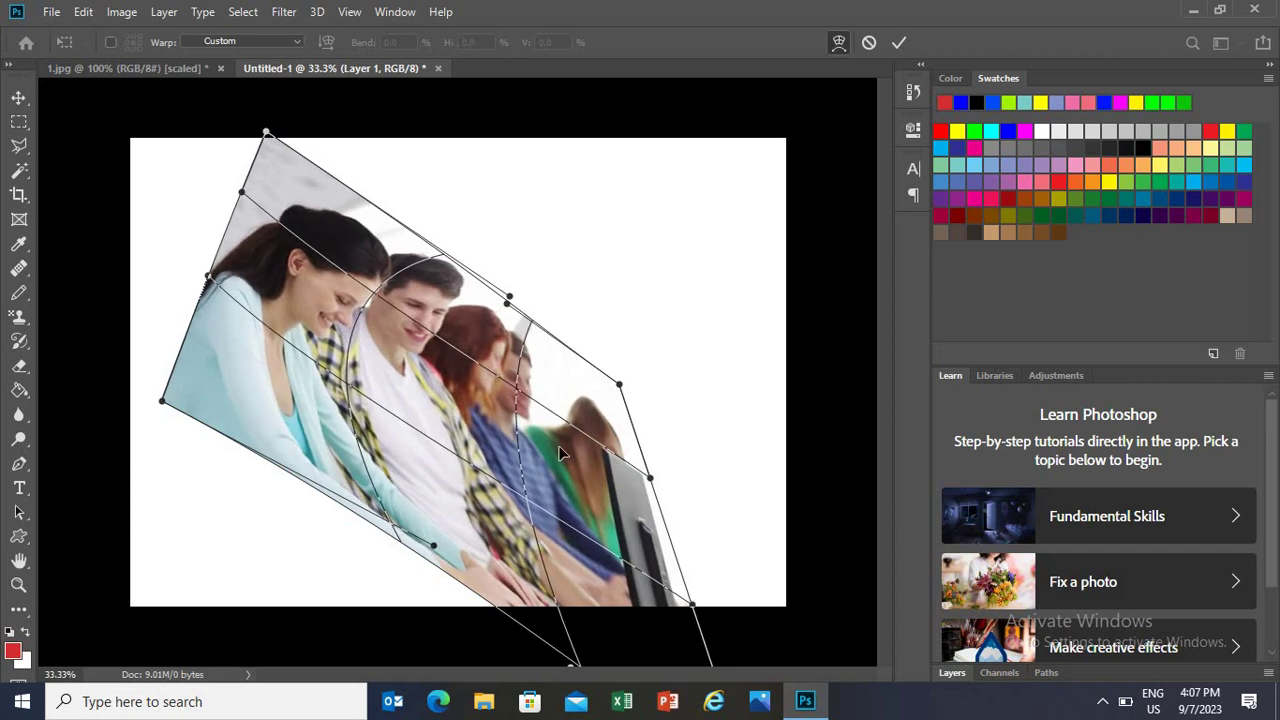
drag(513, 435, 434, 428)
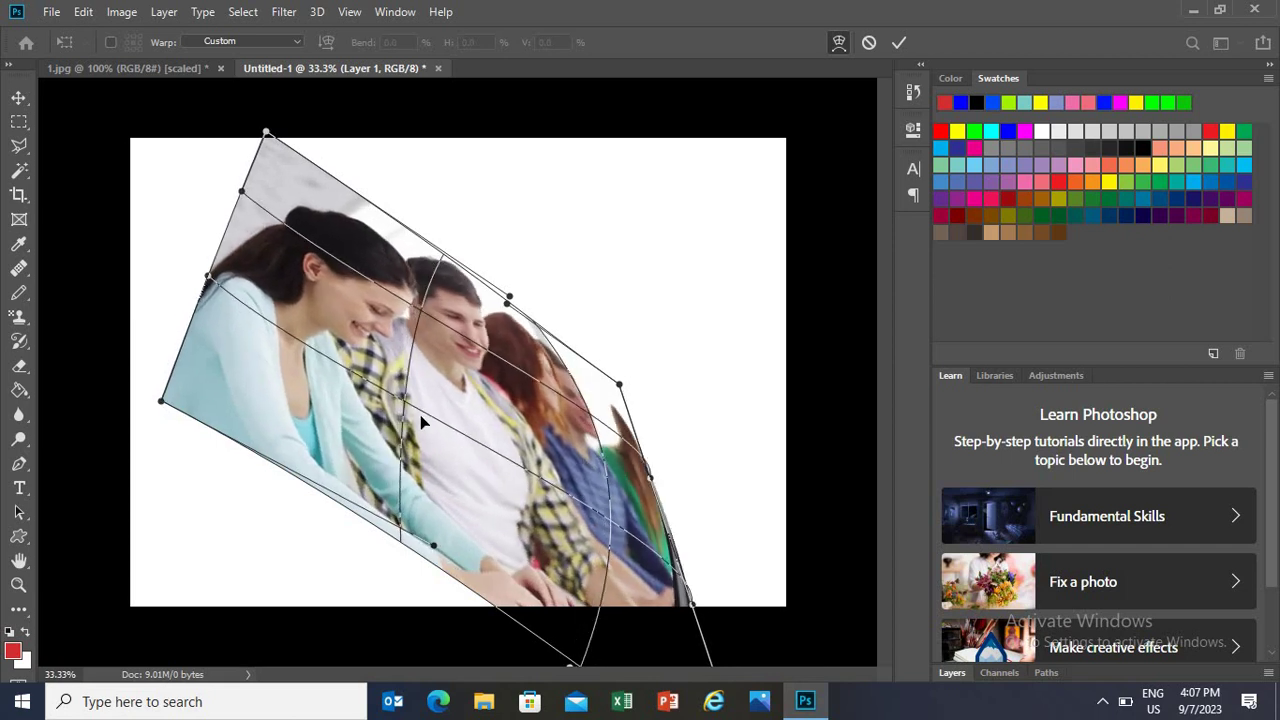
mouse_move(428, 477)
mouse_down()
mouse_move(346, 471)
mouse_move(389, 350)
mouse_up()
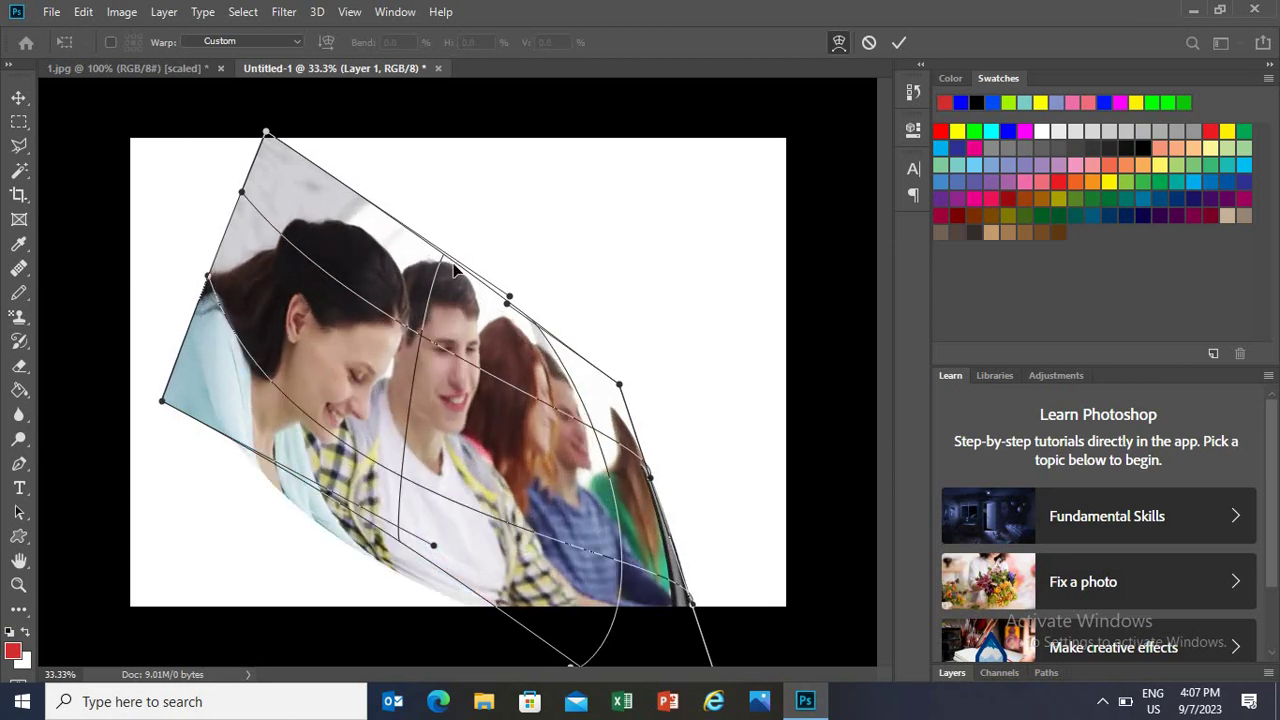
mouse_move(486, 264)
mouse_down()
mouse_move(531, 263)
mouse_move(520, 264)
mouse_move(570, 198)
mouse_up()
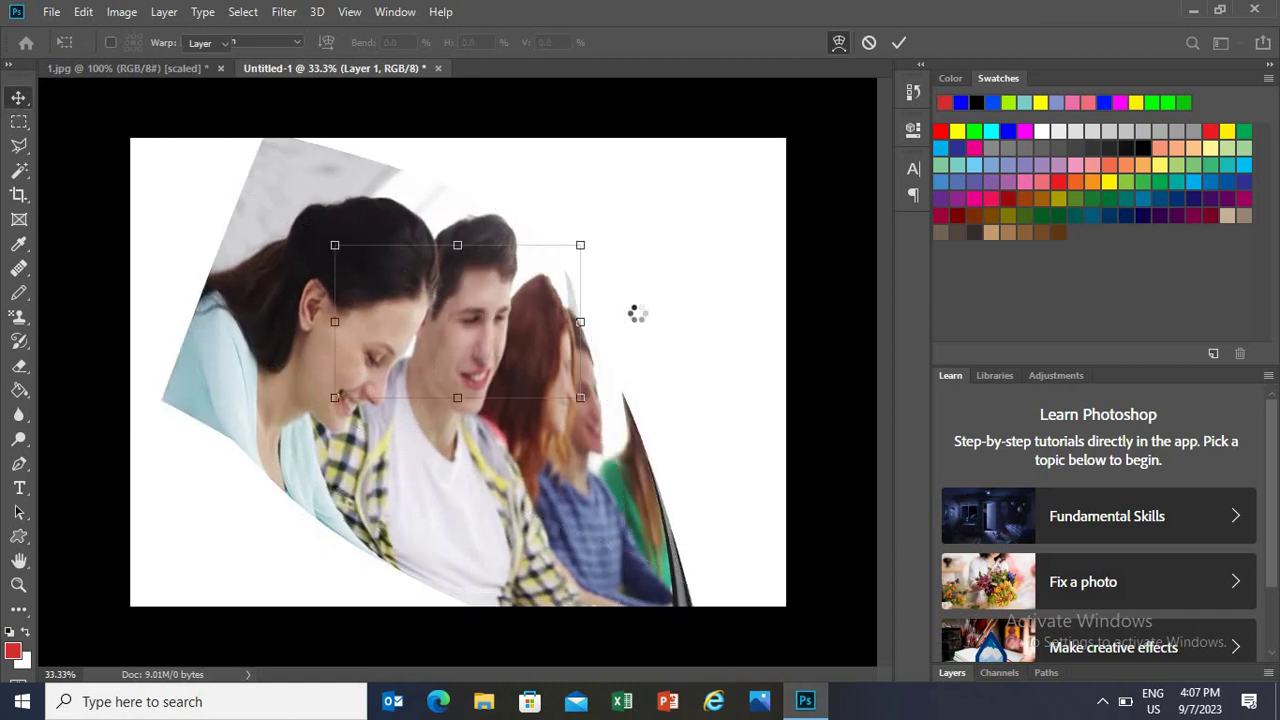
key(Return)
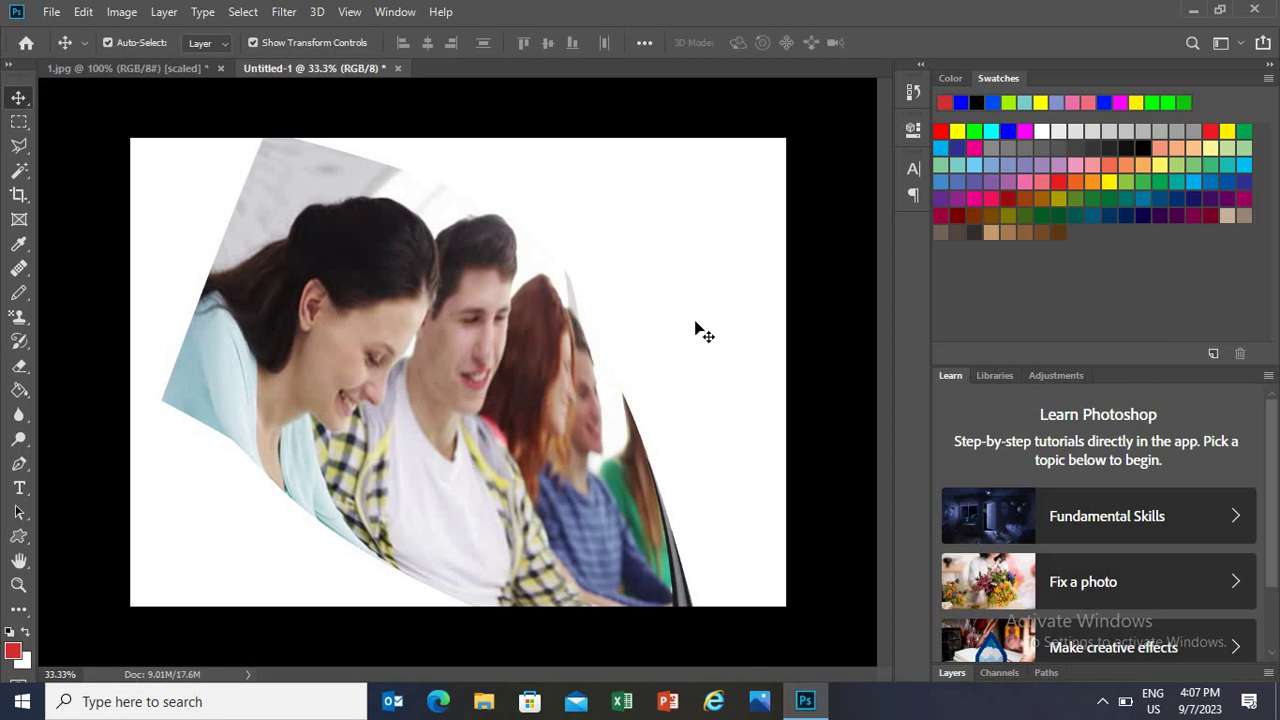
Nudge the warped photo down-right and drag another copy of the 1.jpg selection into Untitled-1
drag(405, 474, 325, 597)
click(168, 67)
drag(520, 320, 640, 313)
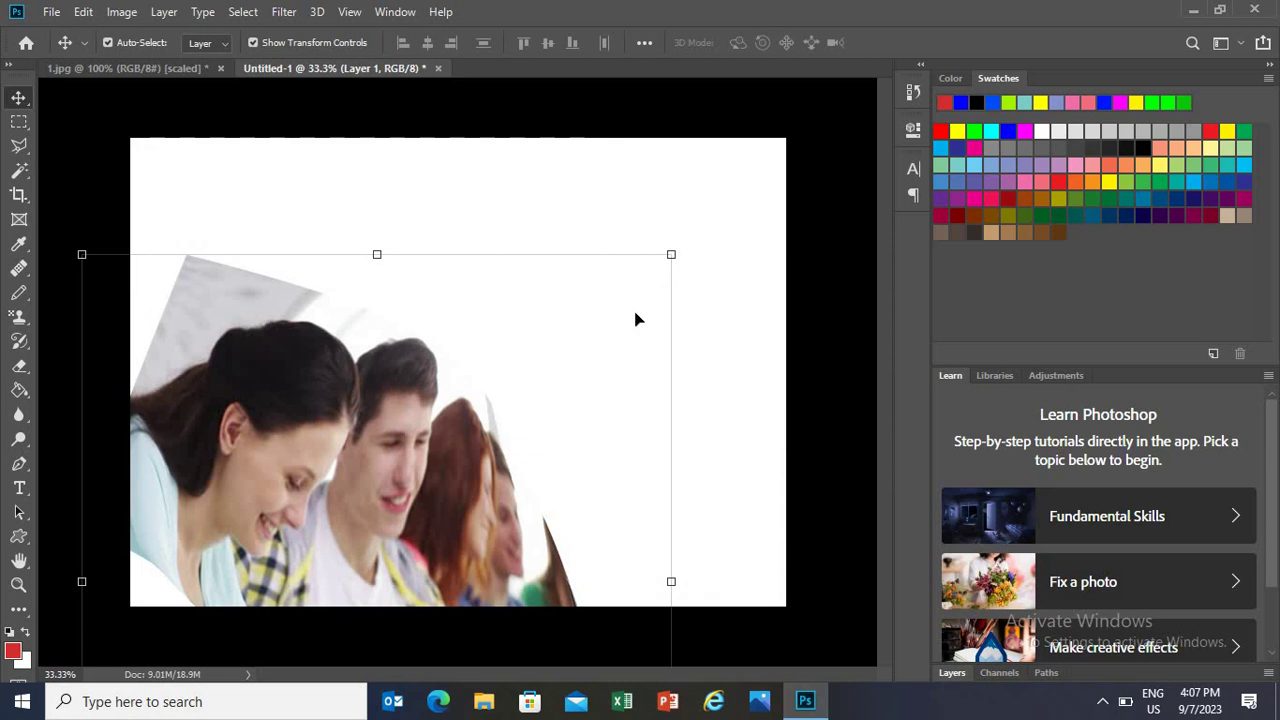
drag(640, 313, 591, 248)
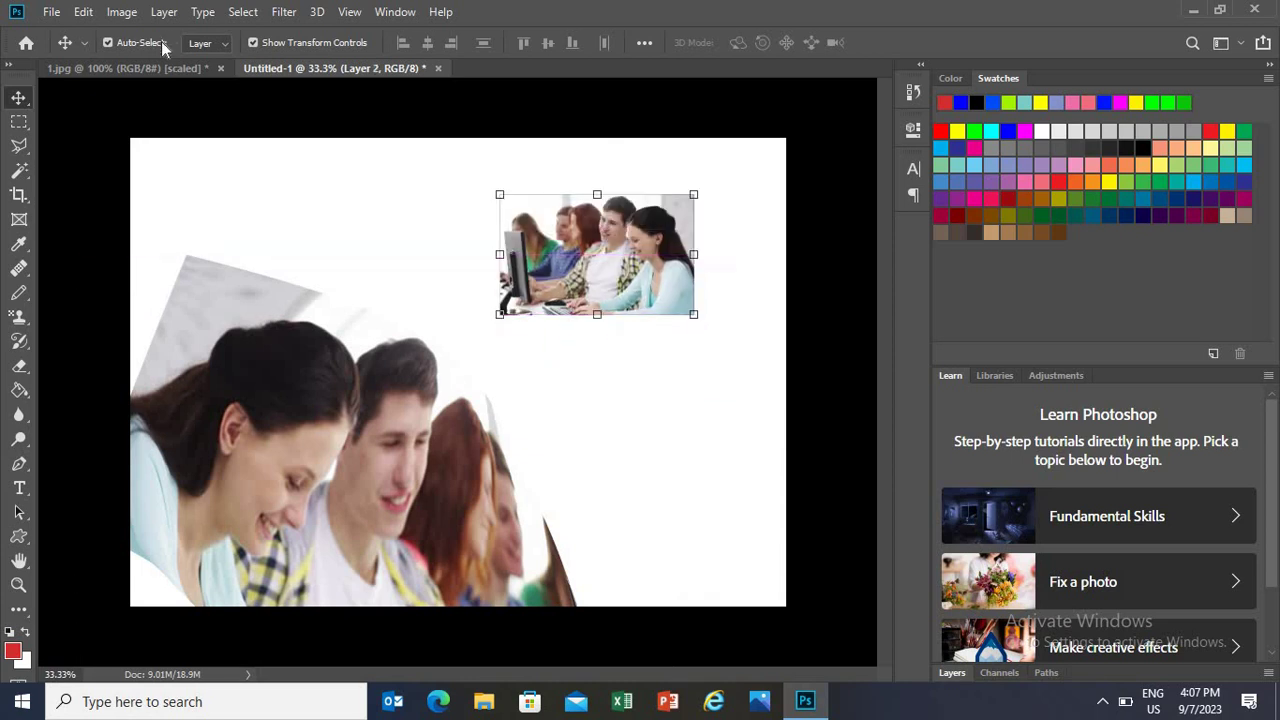
Warp the new copy so its bottom bulges down and top corners stretch upward, then commit
click(83, 12)
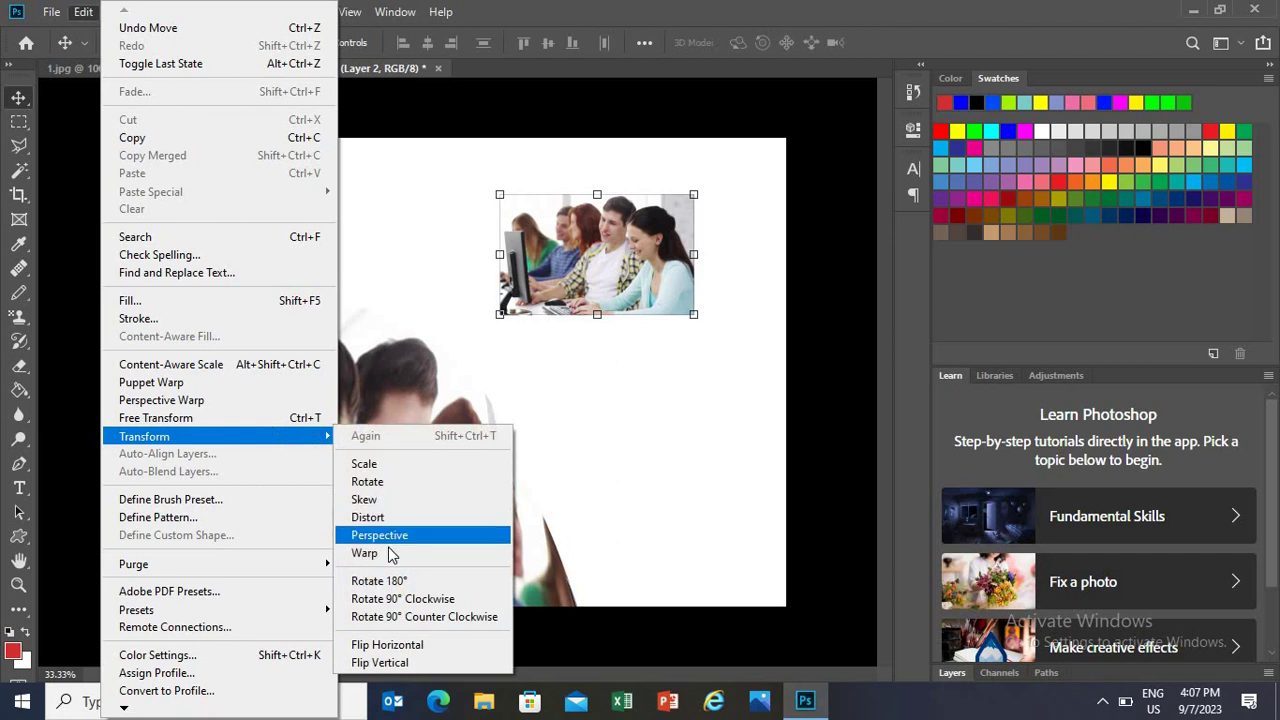
click(400, 553)
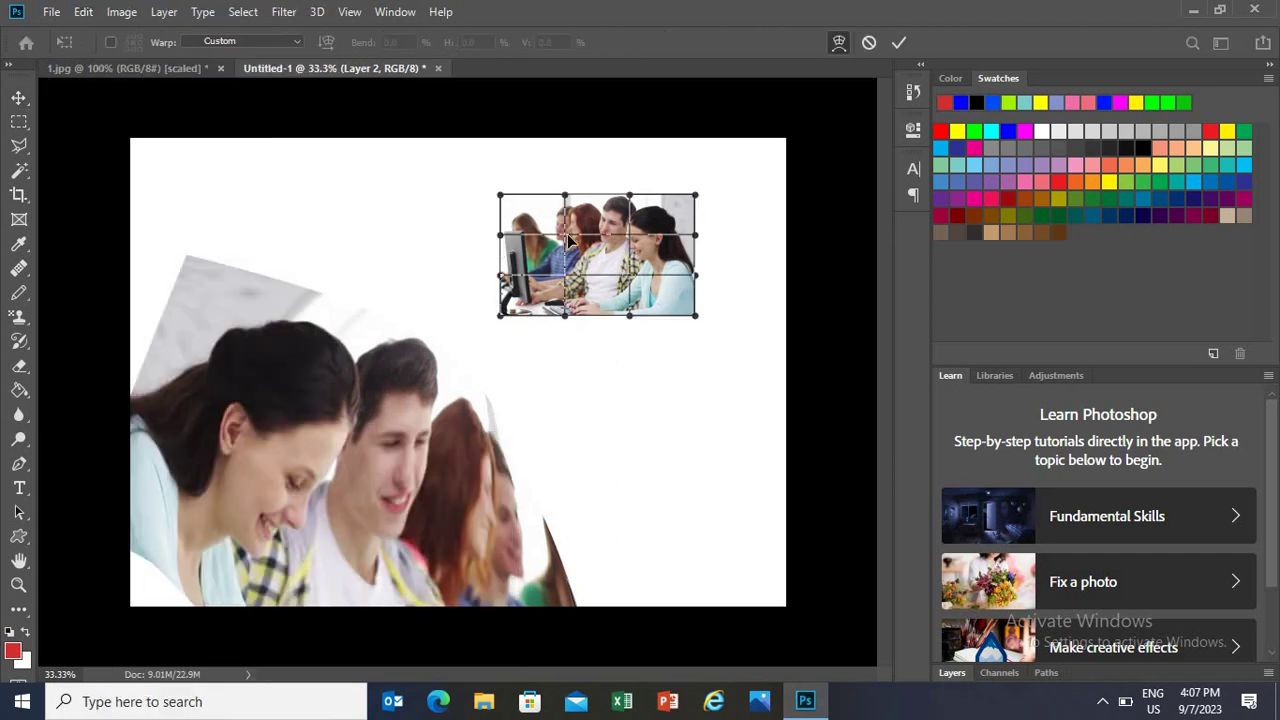
mouse_move(591, 241)
mouse_down()
mouse_move(545, 240)
mouse_move(568, 232)
mouse_move(573, 378)
mouse_up()
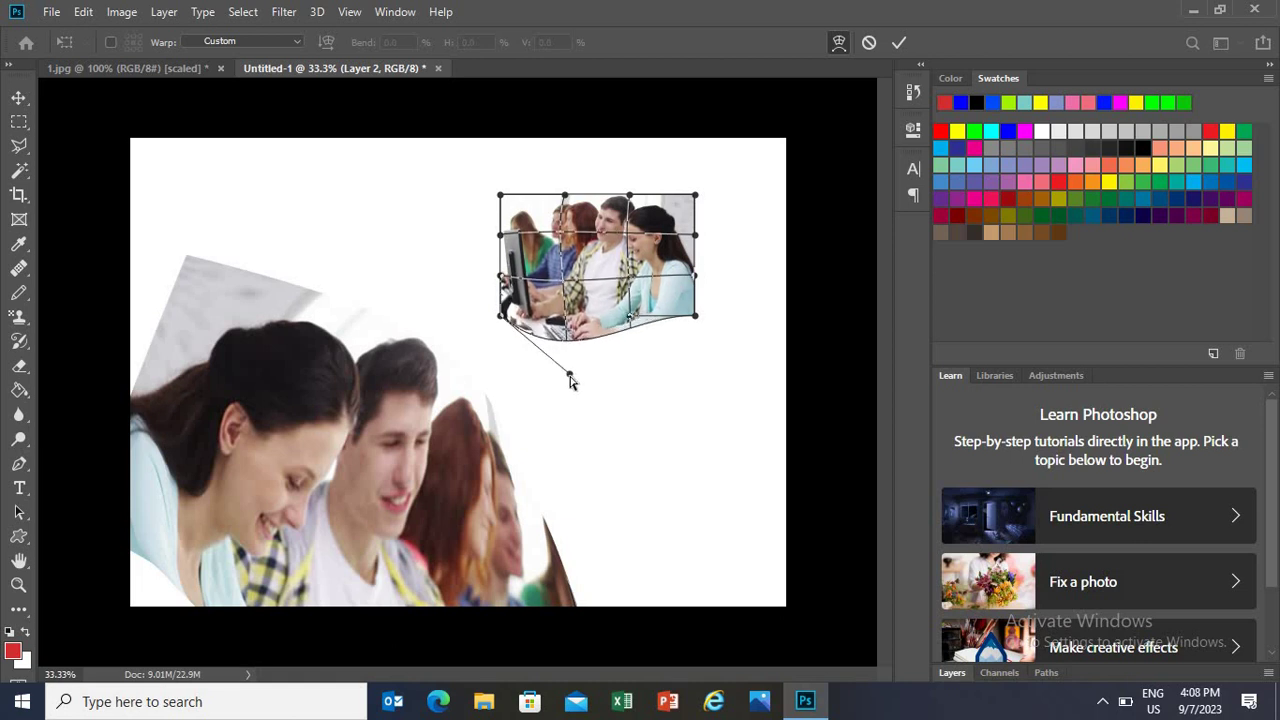
drag(569, 373, 583, 461)
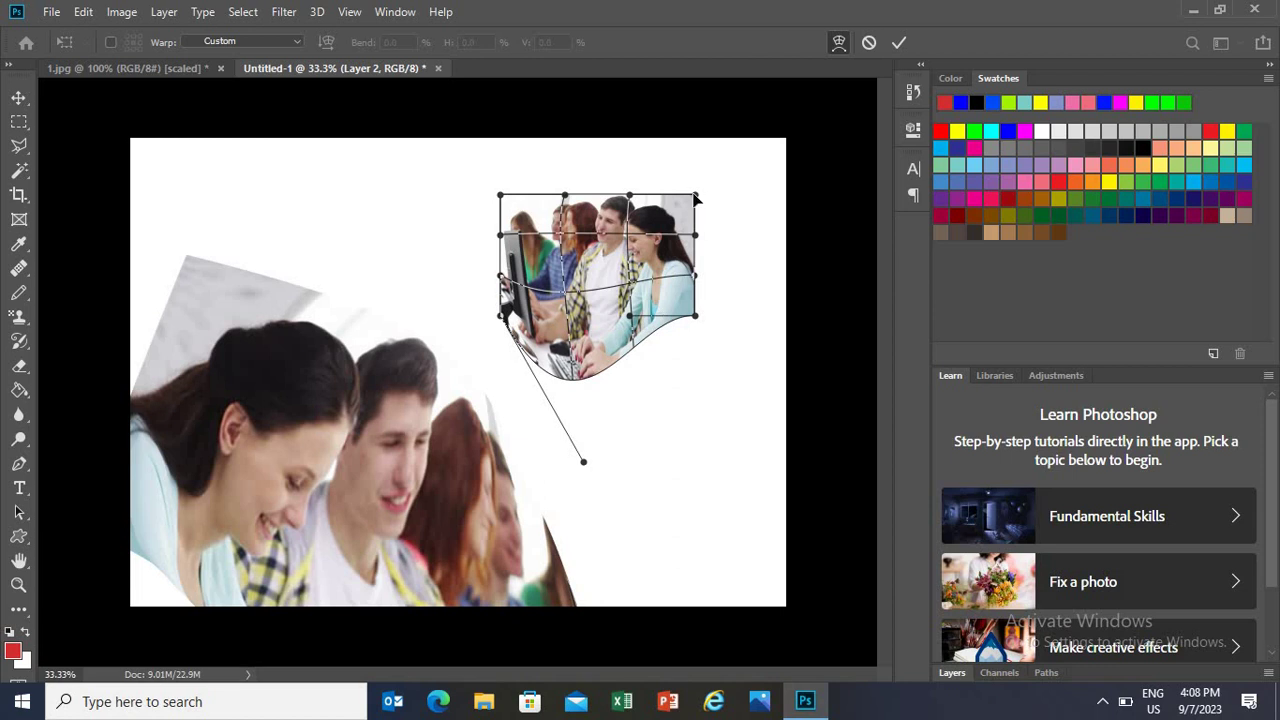
drag(695, 183, 708, 136)
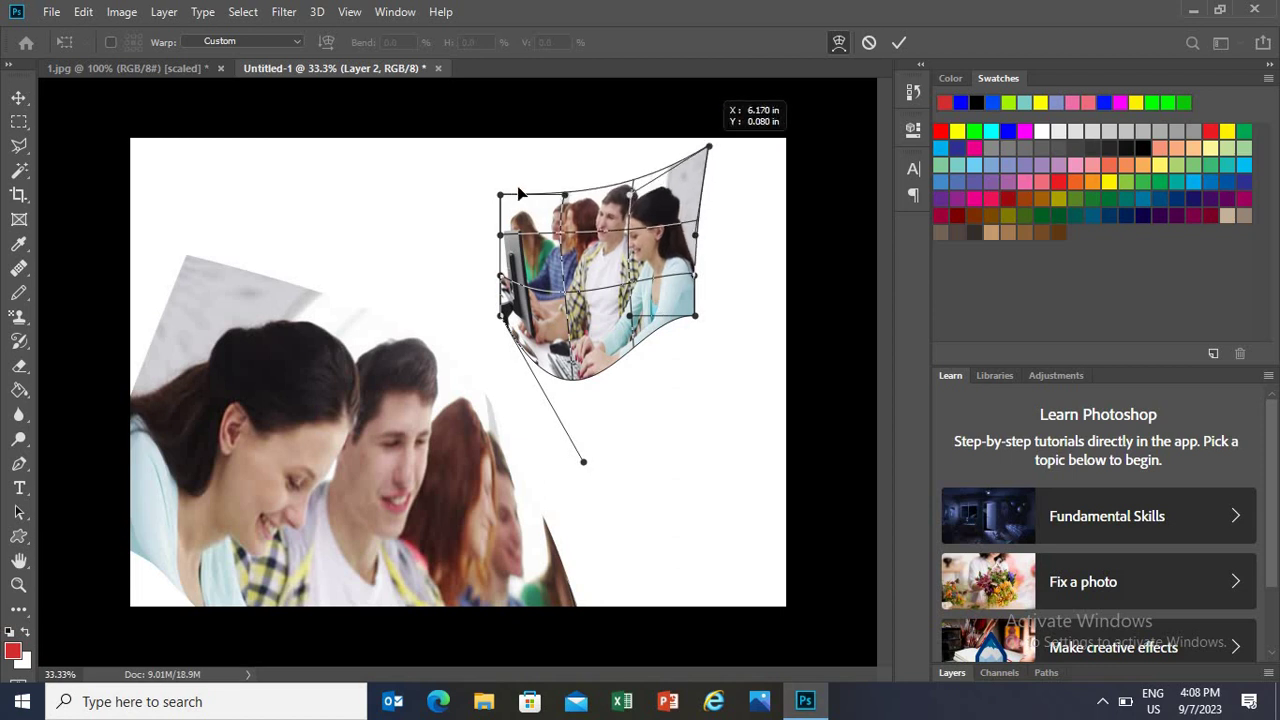
drag(498, 191, 490, 165)
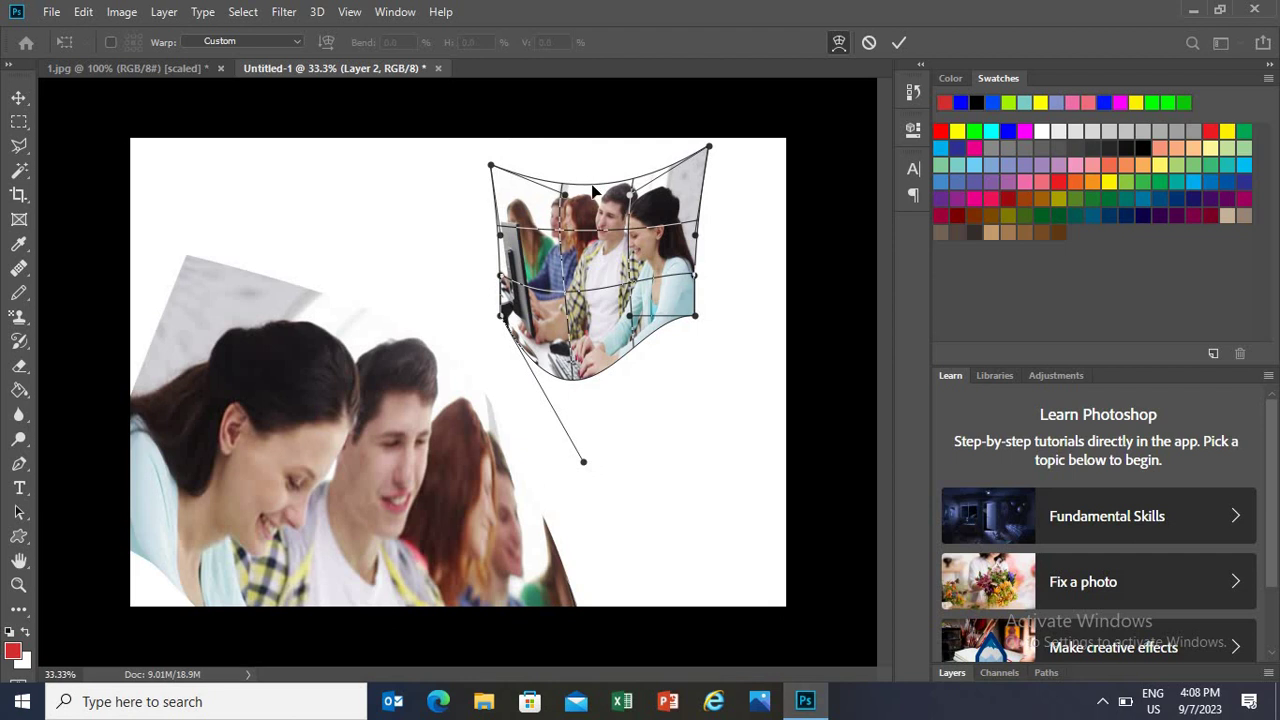
drag(597, 172, 593, 179)
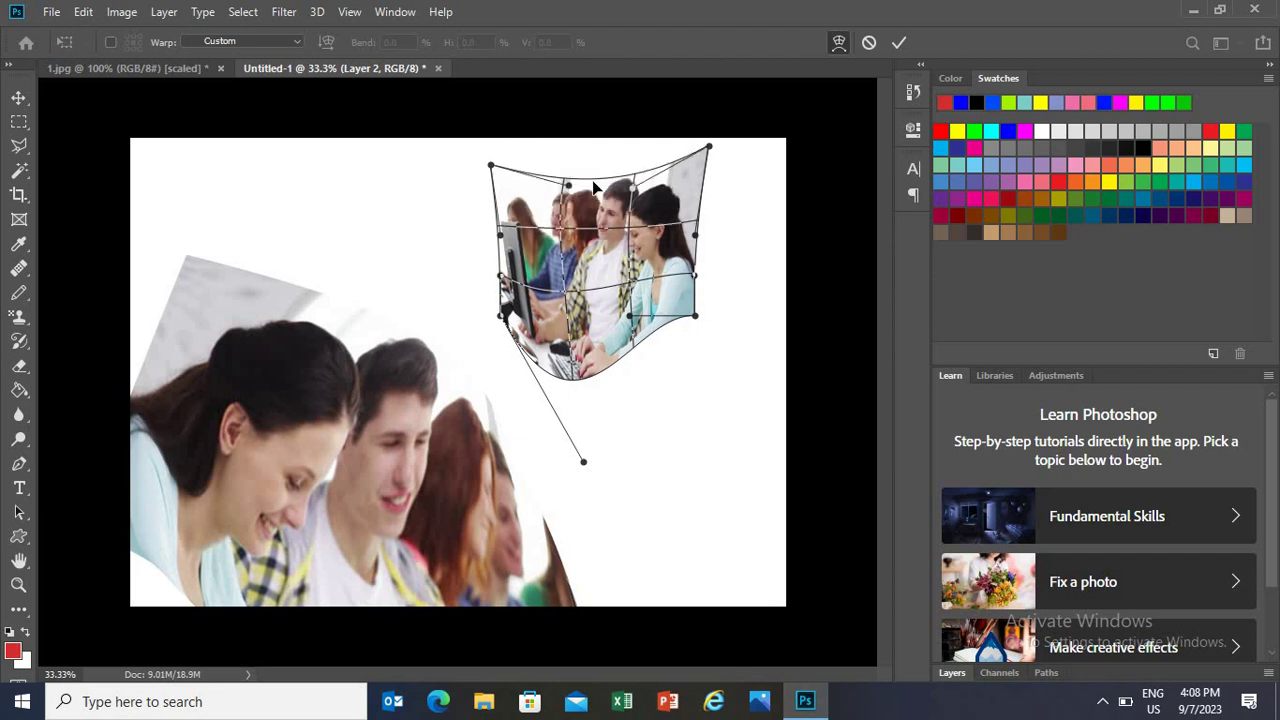
click(18, 98)
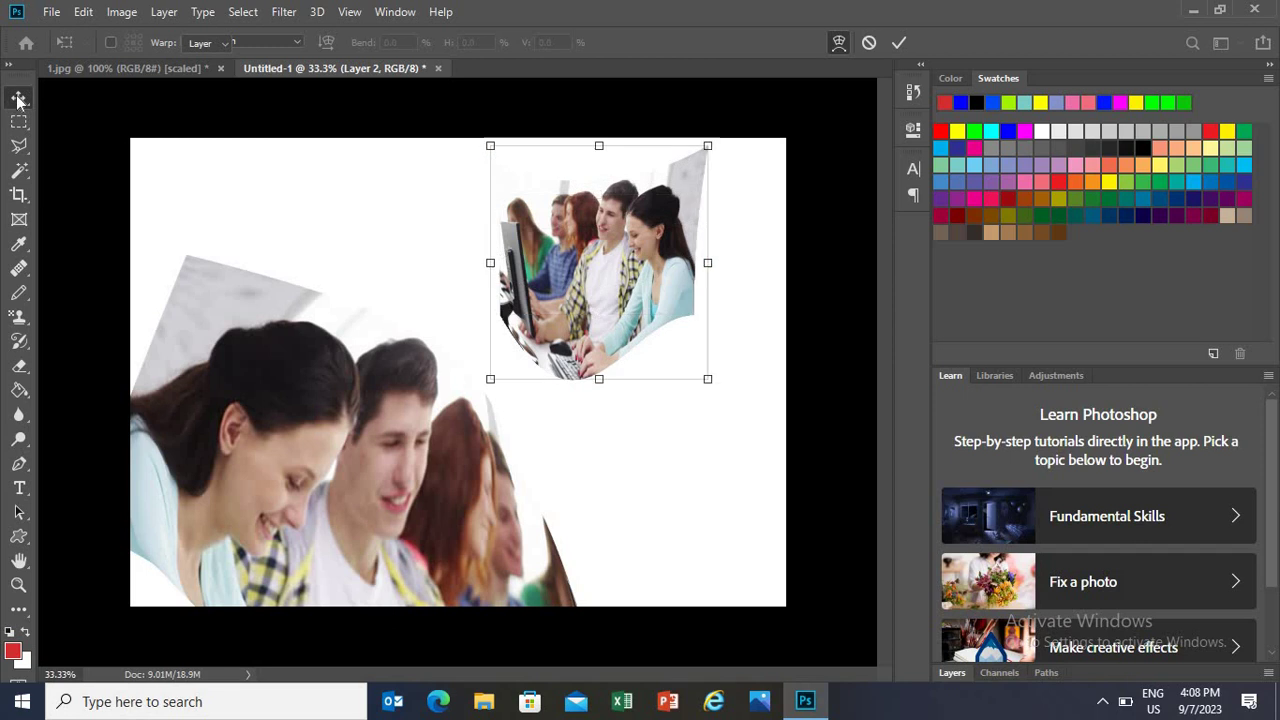
Commit the warp and paste a third copy of the classroom photo into Untitled-1
click(314, 234)
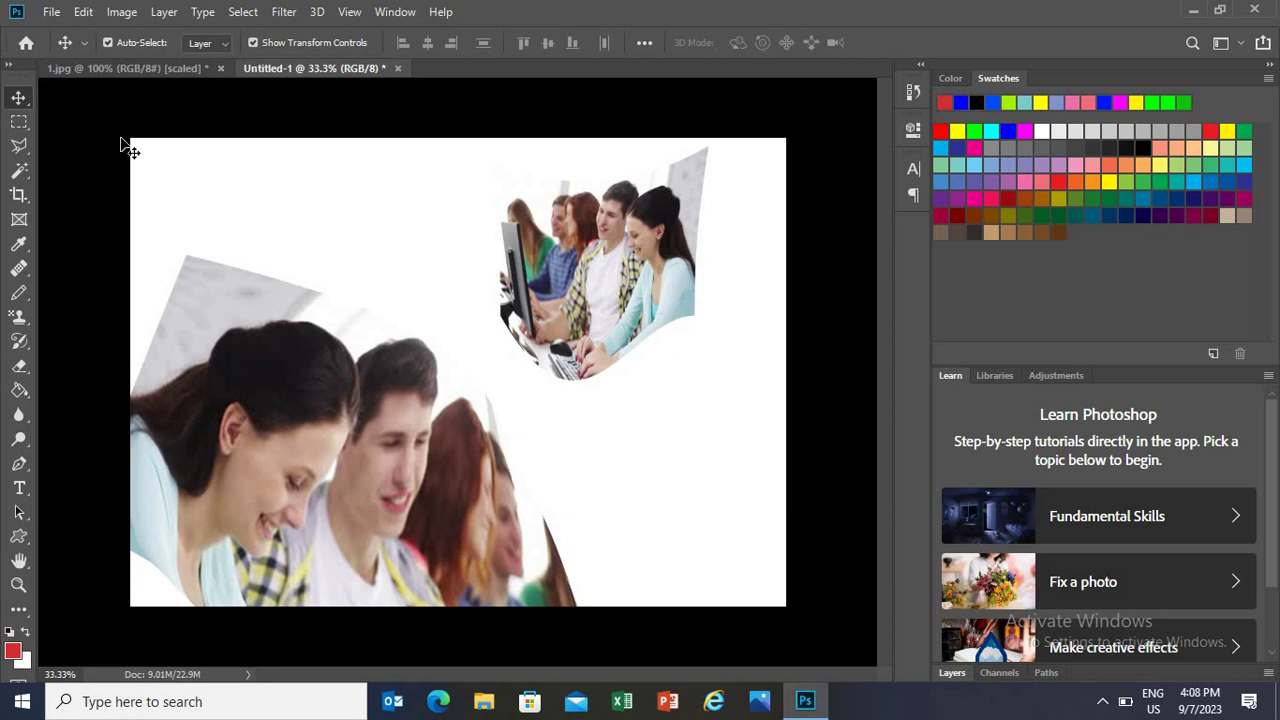
click(107, 67)
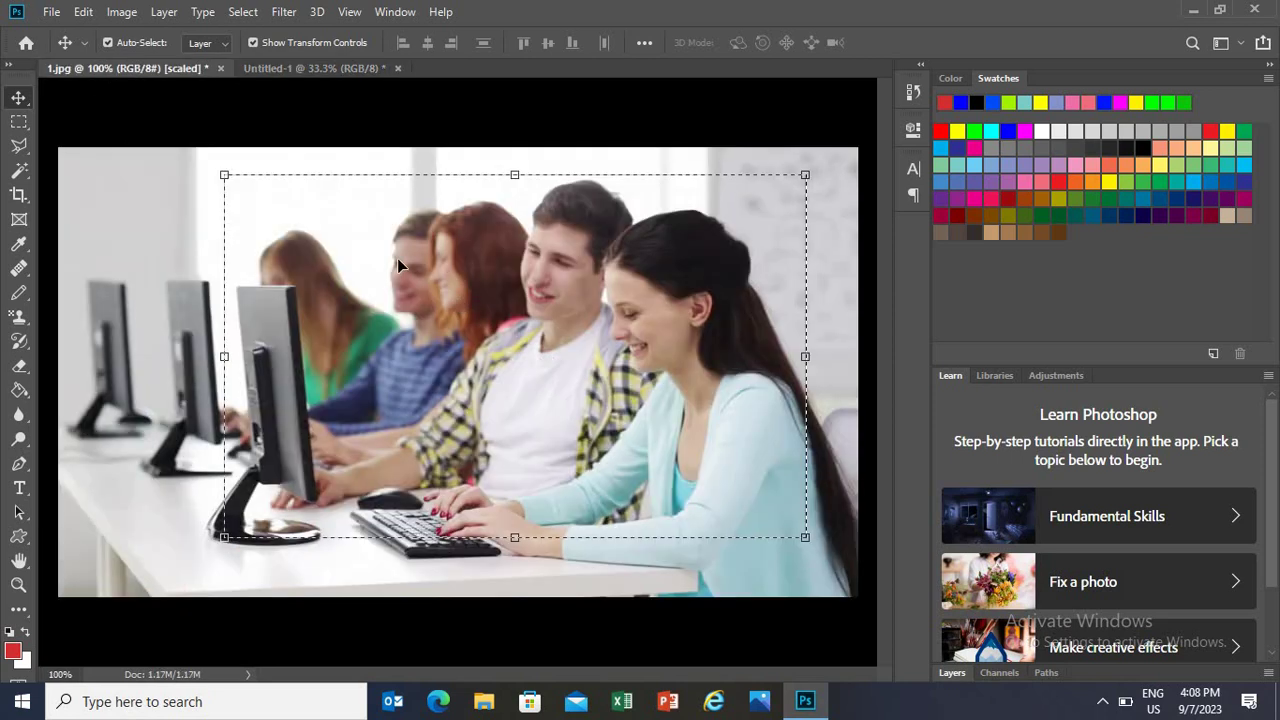
click(315, 68)
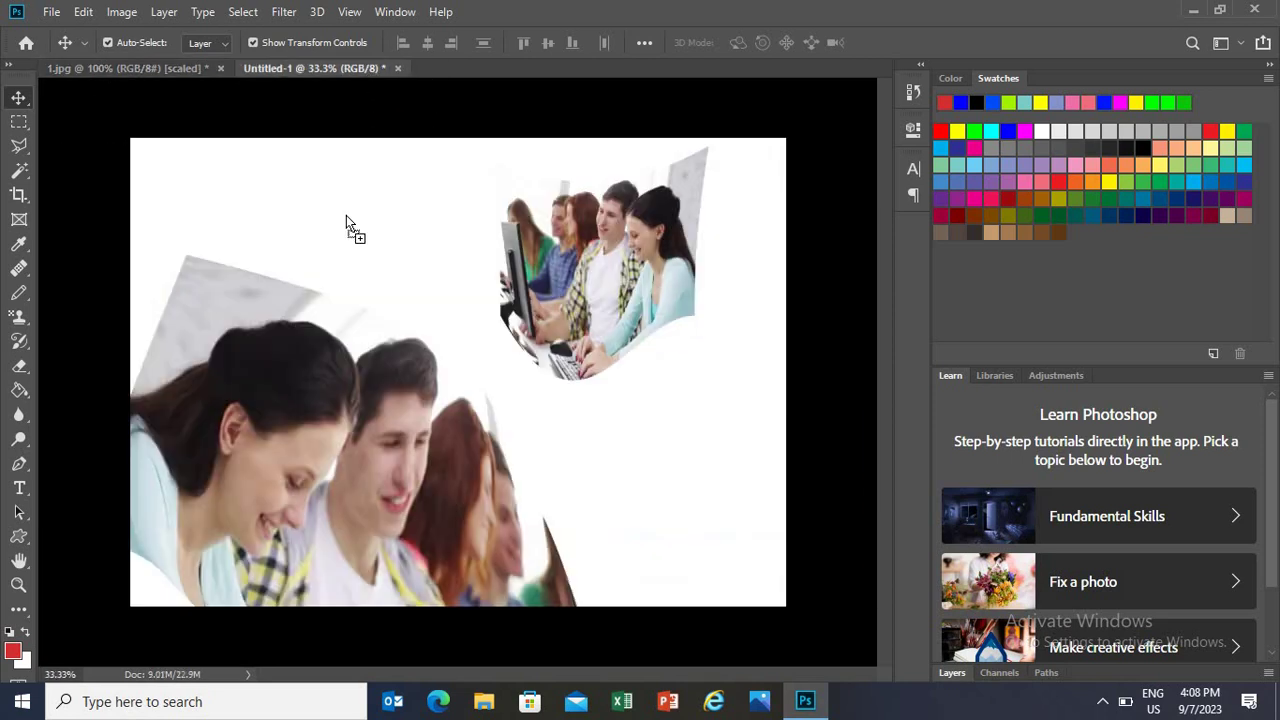
key(ctrl+v)
drag(330, 229, 309, 232)
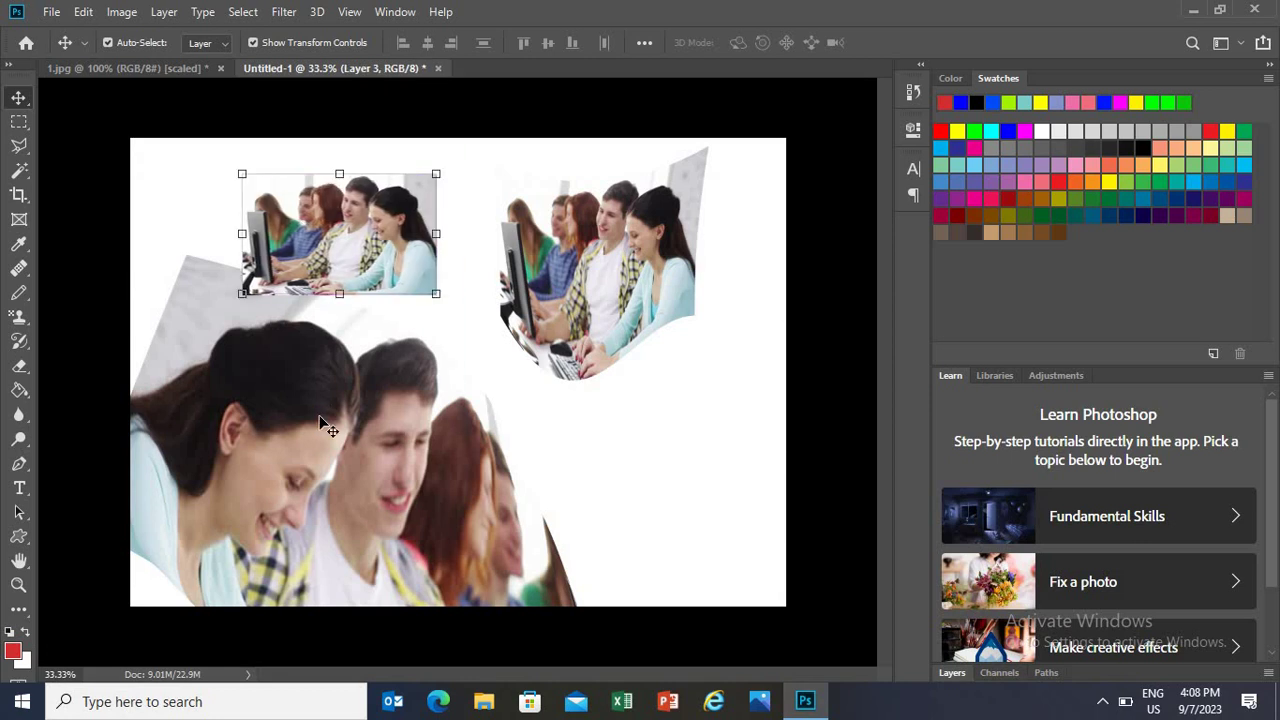
Move the small pasted copy into the top-left corner and readjust the large warped photo
drag(270, 402, 270, 559)
click(265, 205)
drag(265, 205, 205, 177)
drag(263, 397, 230, 363)
click(268, 208)
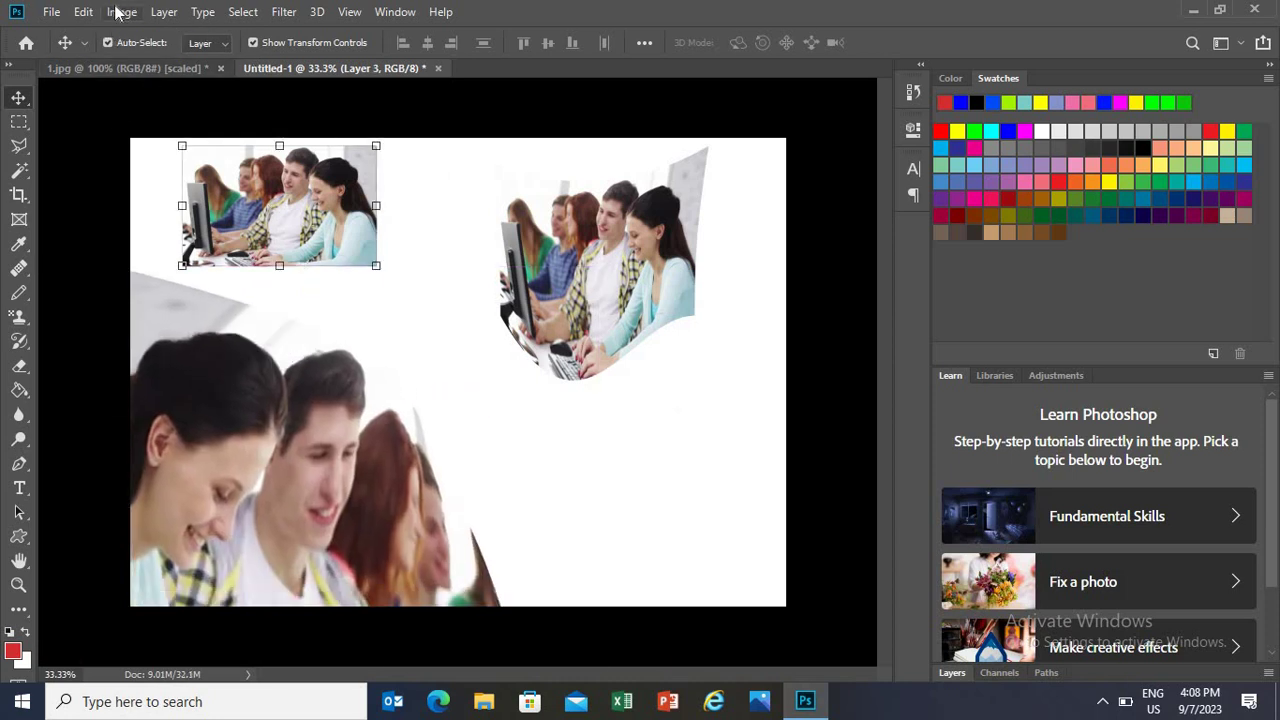
click(84, 12)
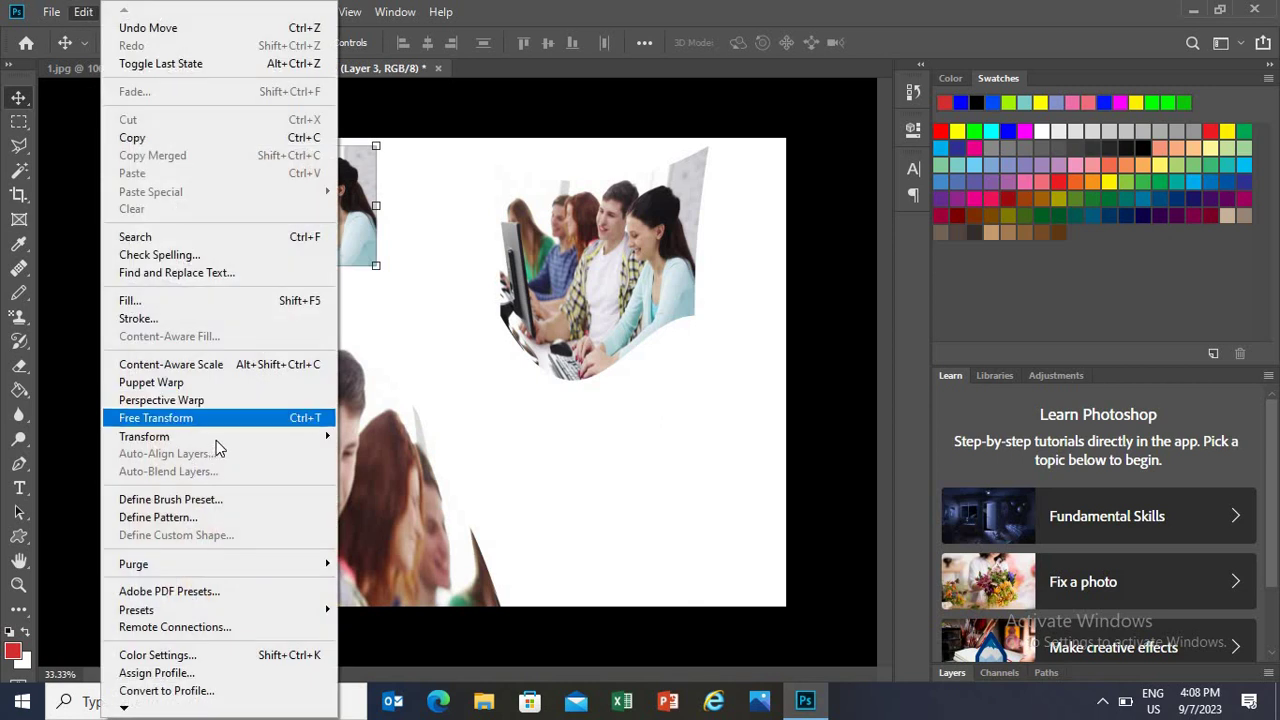
mouse_move(144, 436)
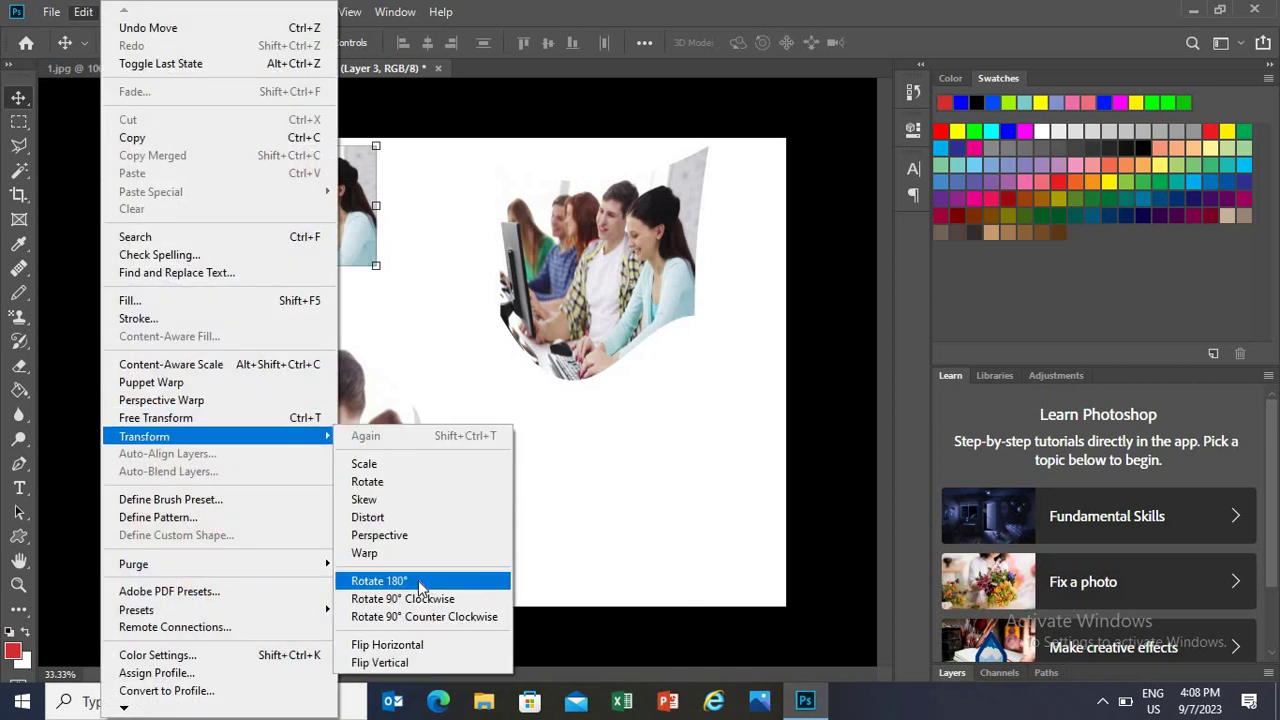
click(420, 584)
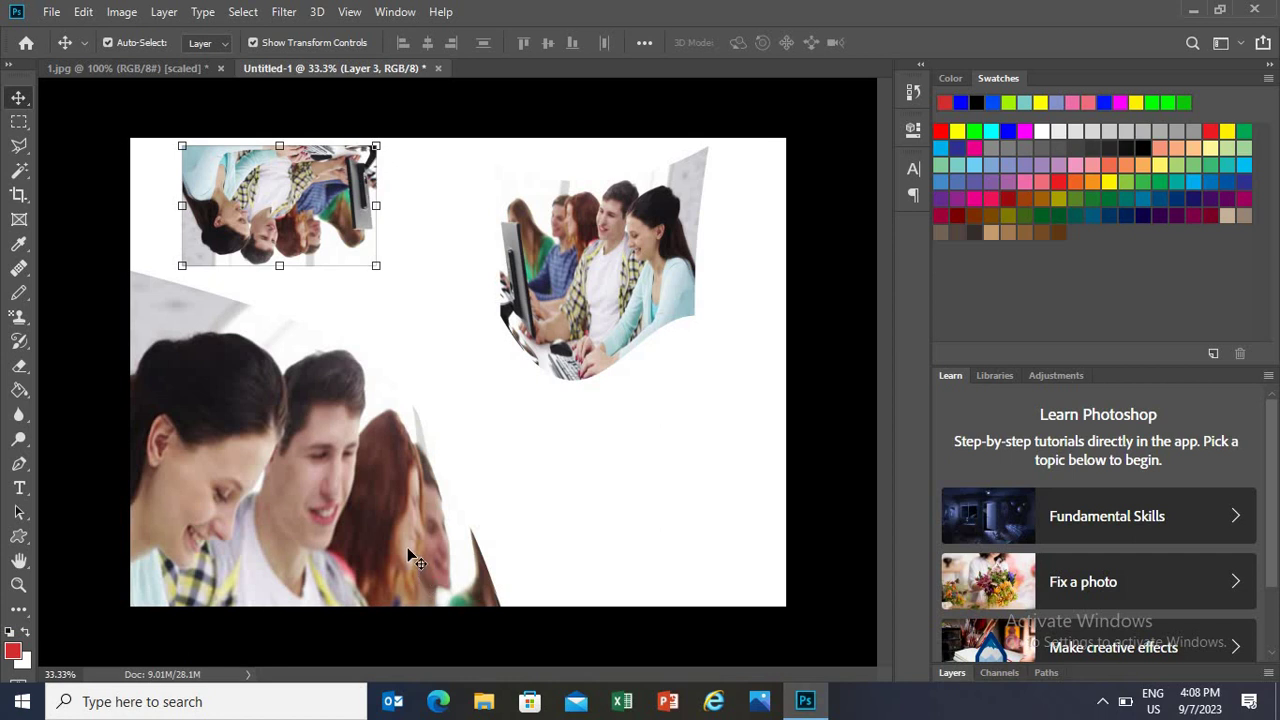
click(83, 12)
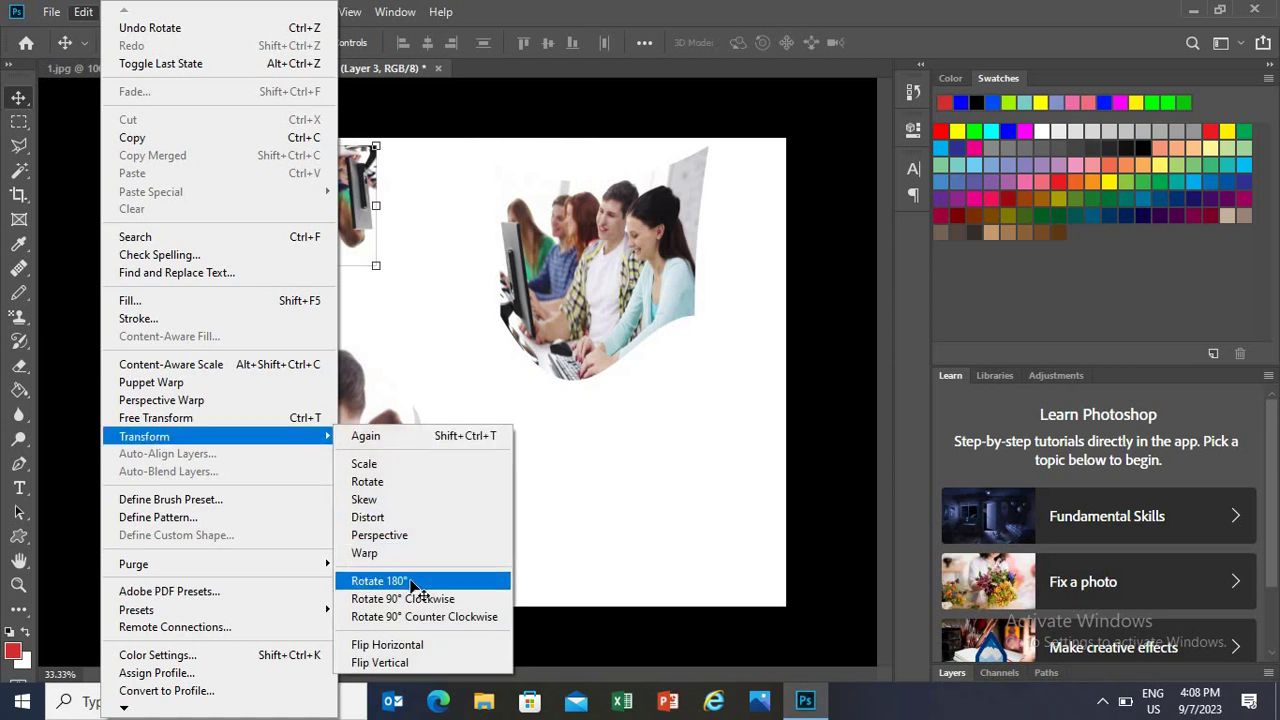
click(415, 582)
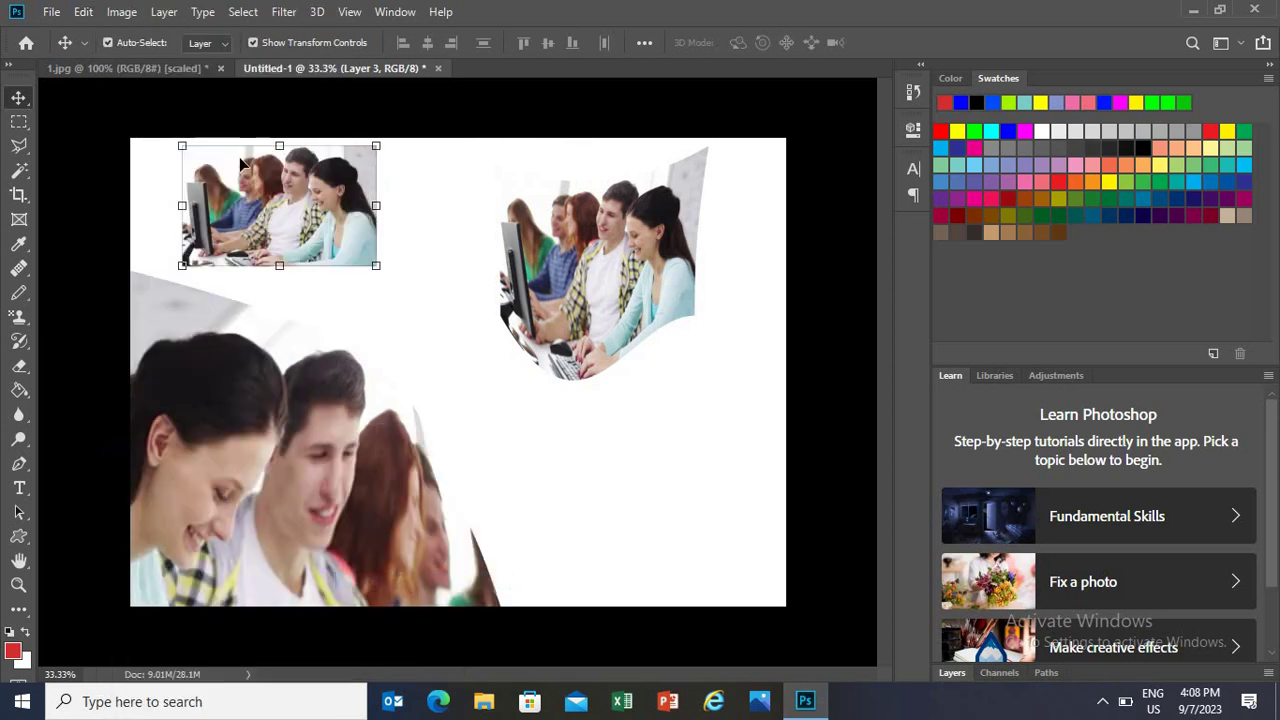
click(83, 12)
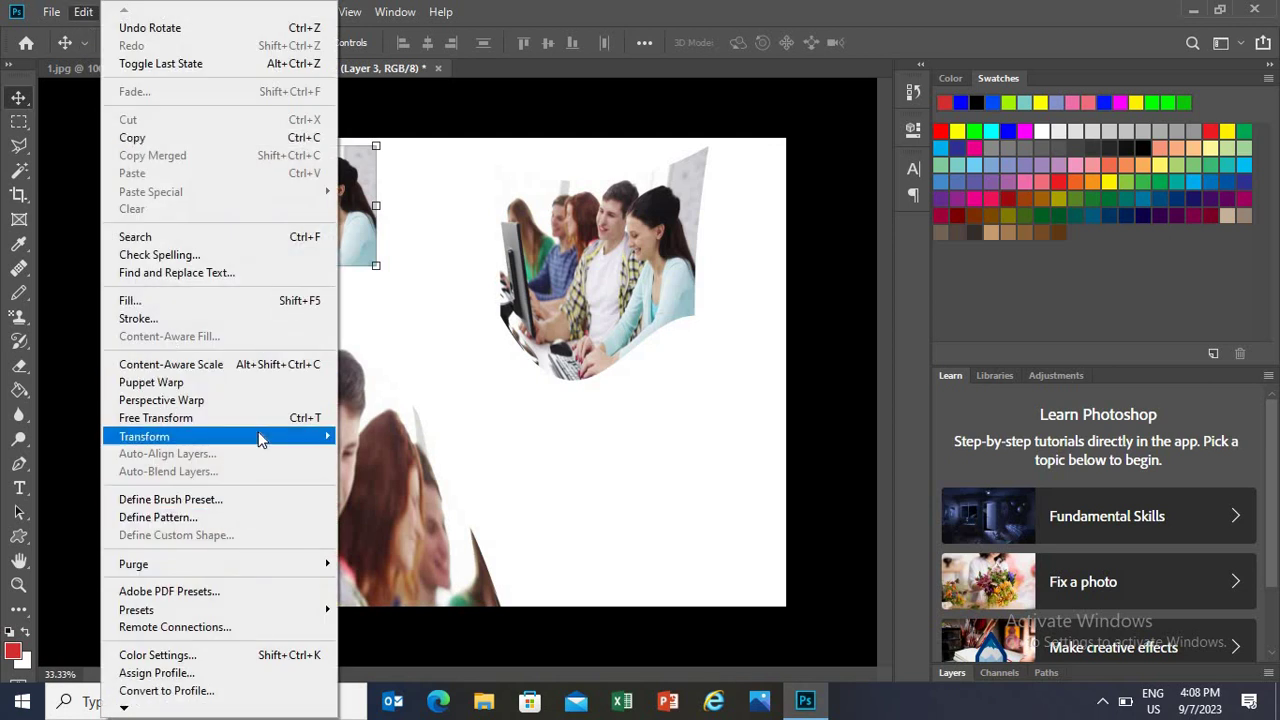
mouse_move(144, 436)
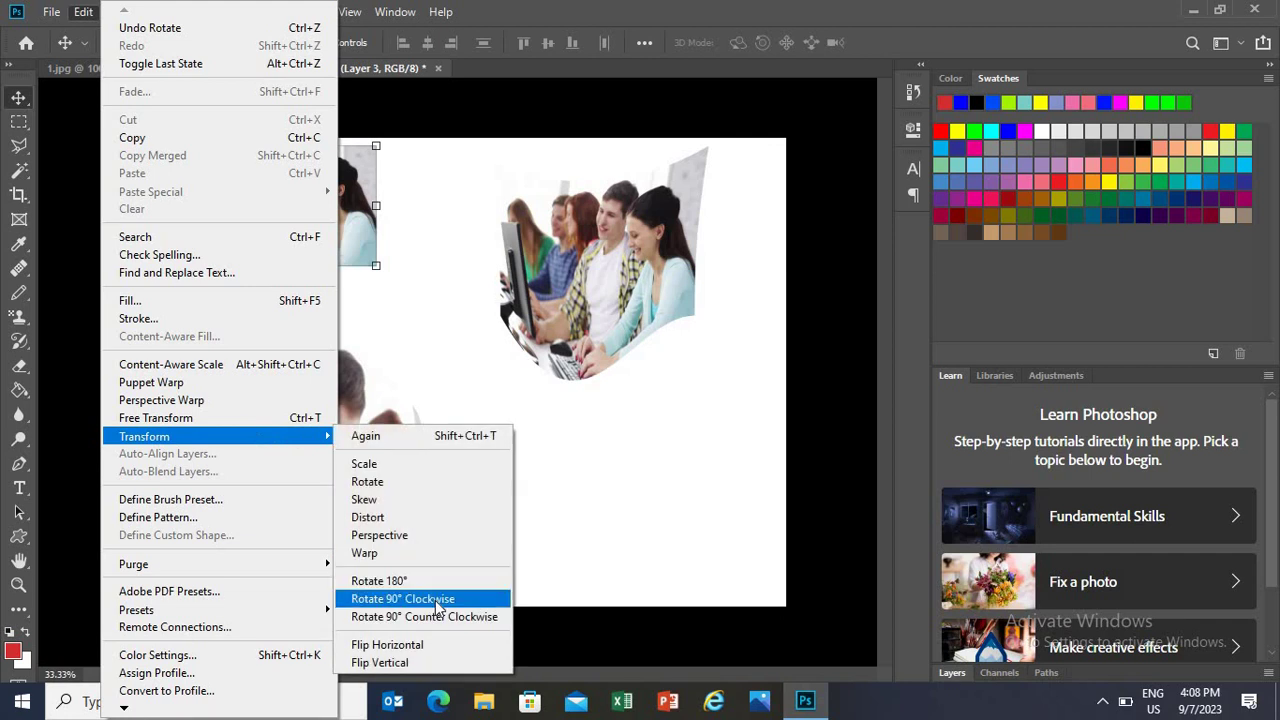
click(435, 600)
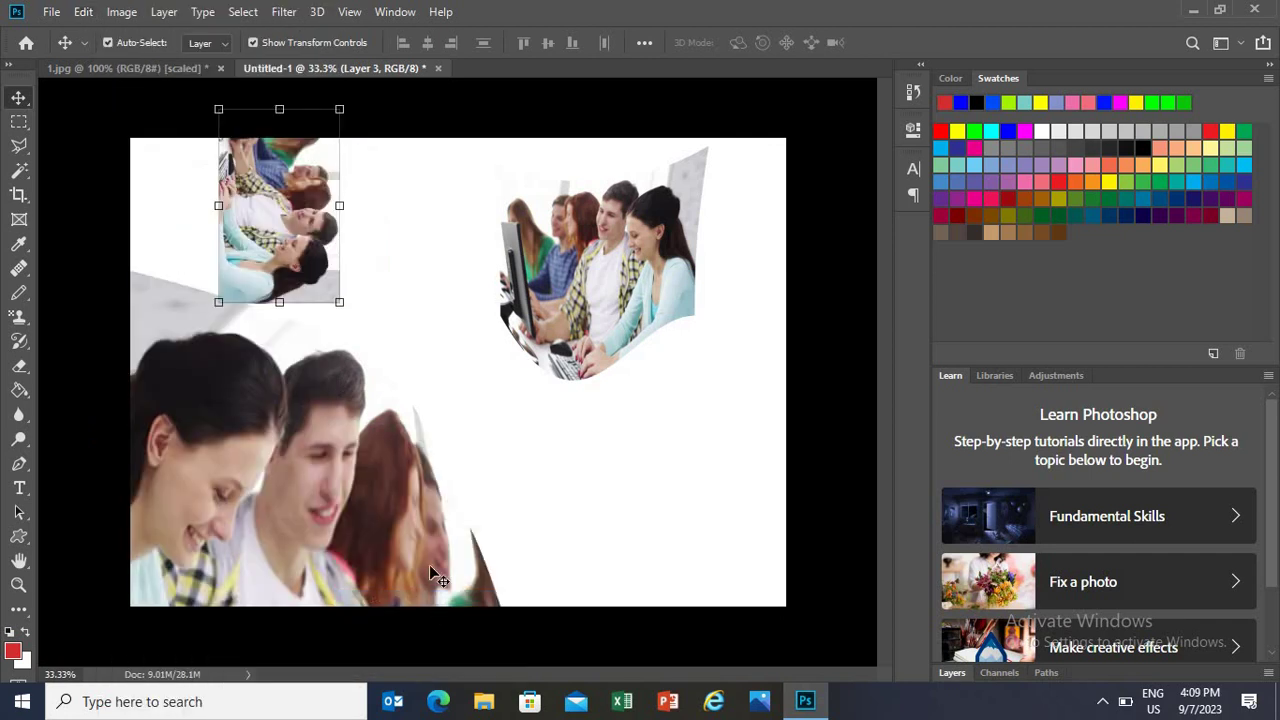
key(ctrl+z)
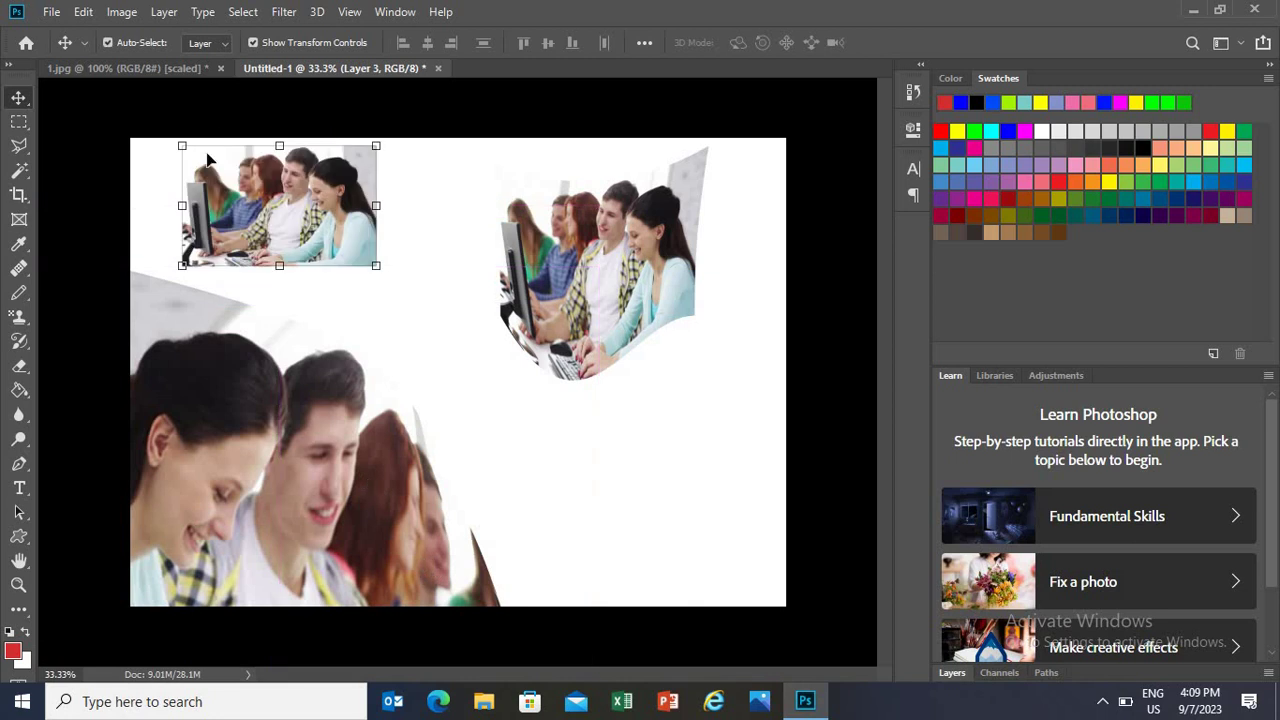
Flip the small top-left photo horizontally, then try a vertical flip and undo it
click(83, 11)
mouse_move(144, 436)
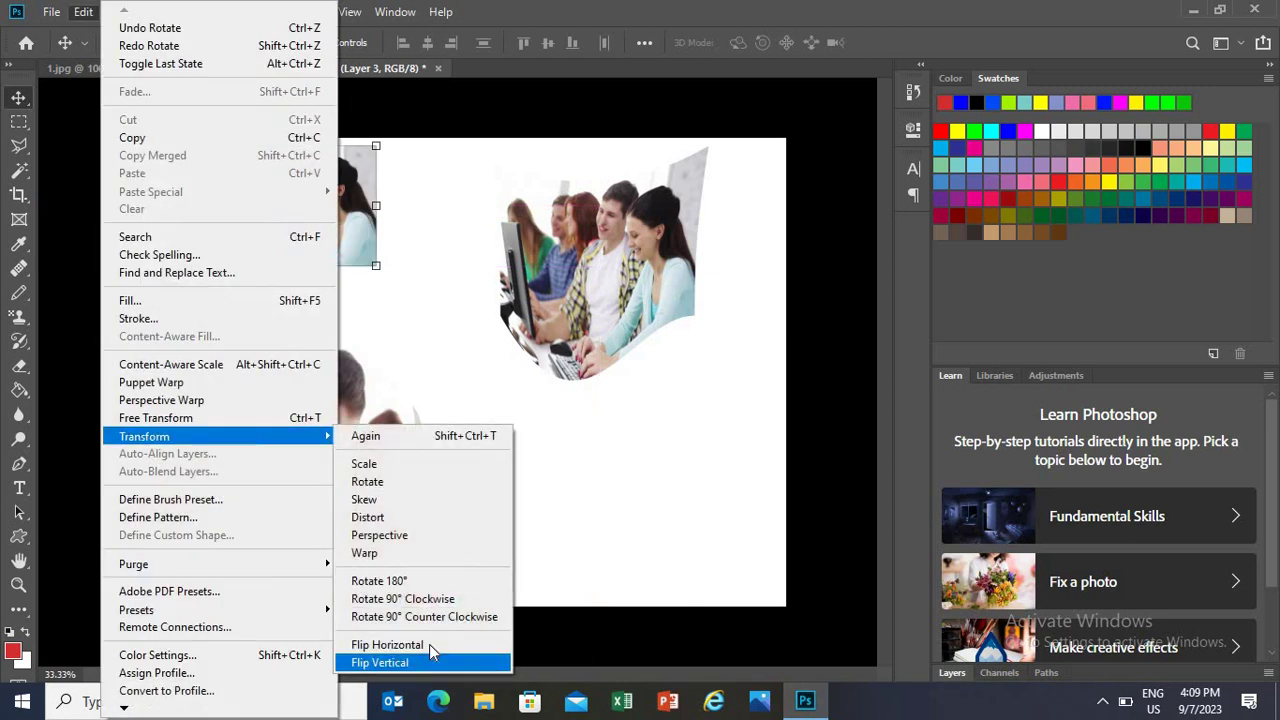
click(433, 647)
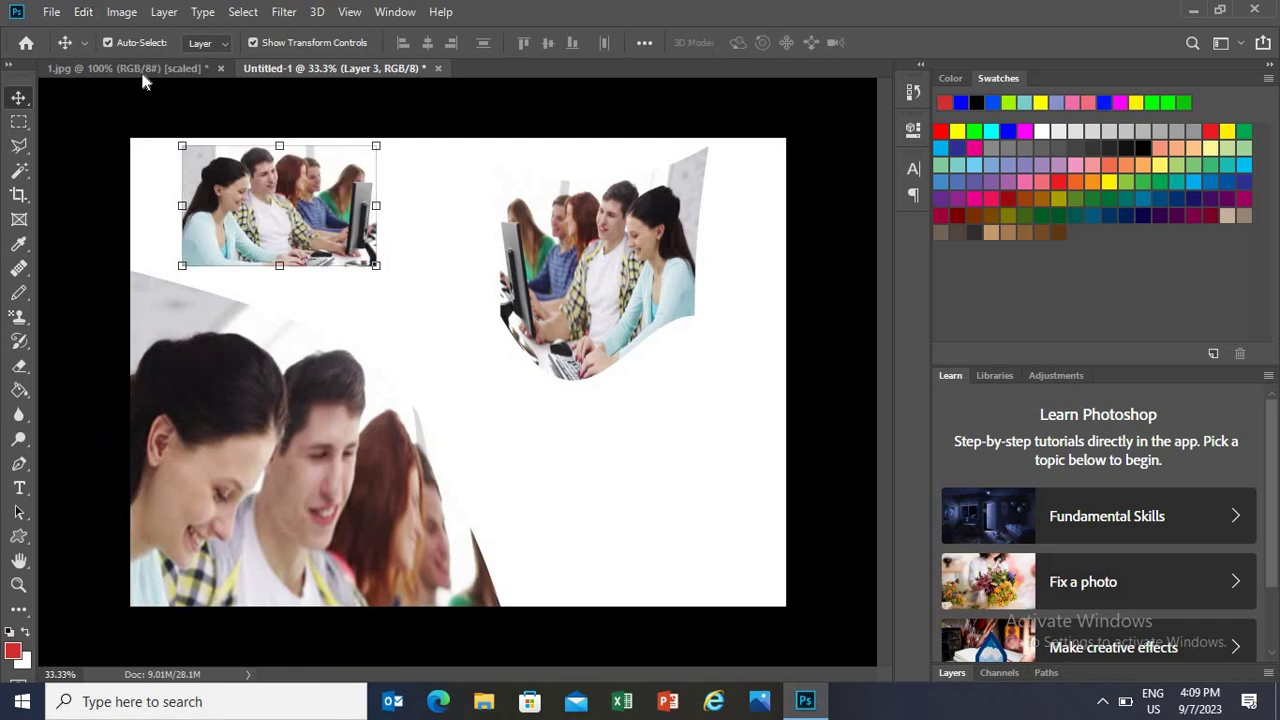
click(83, 11)
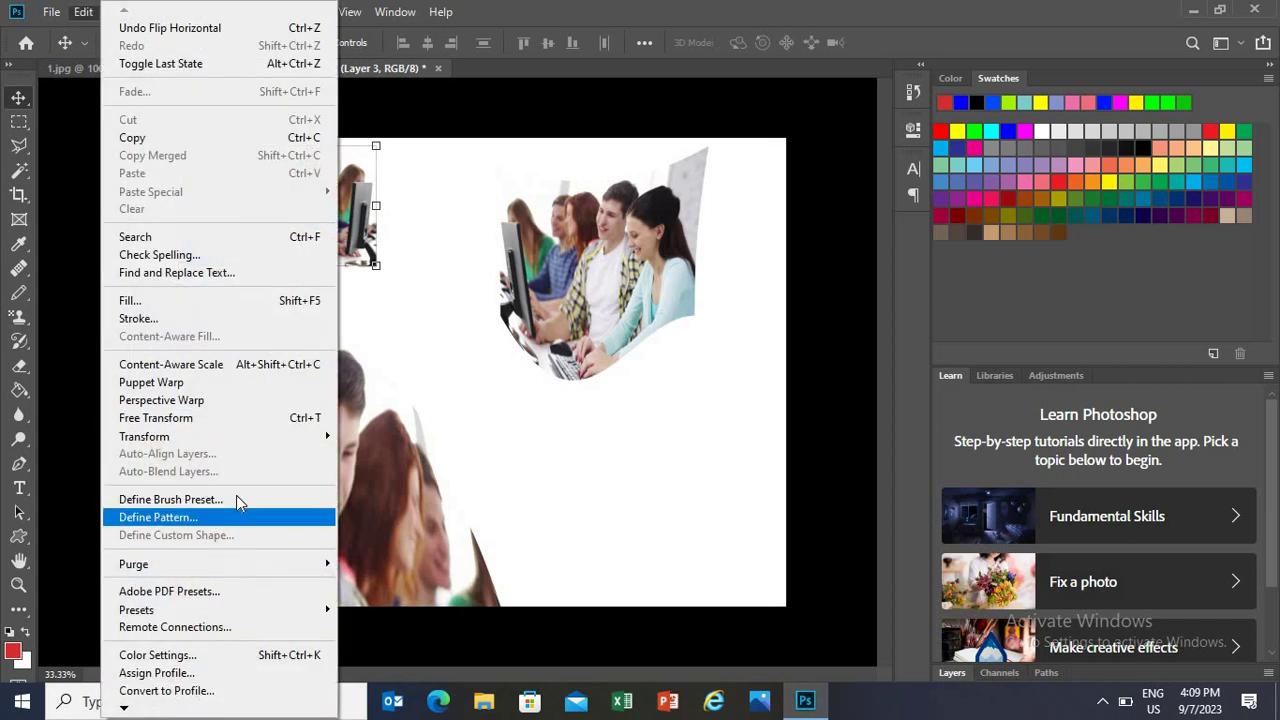
mouse_move(144, 436)
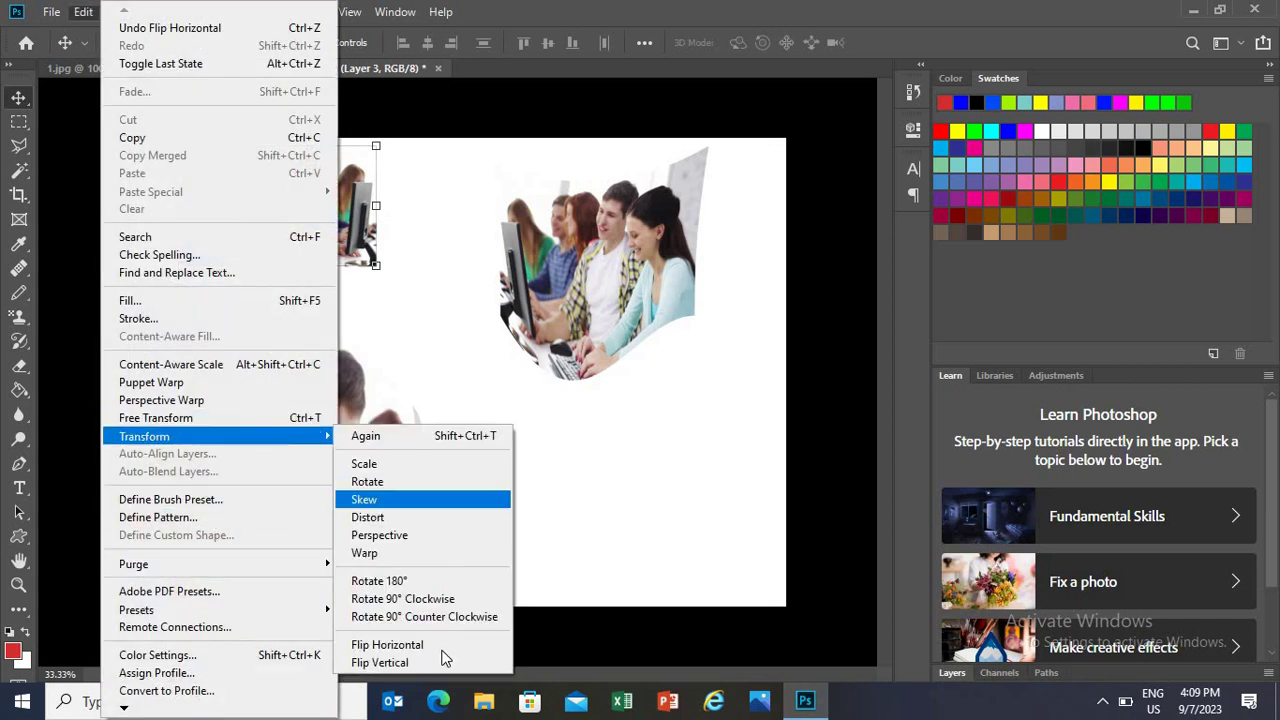
click(443, 659)
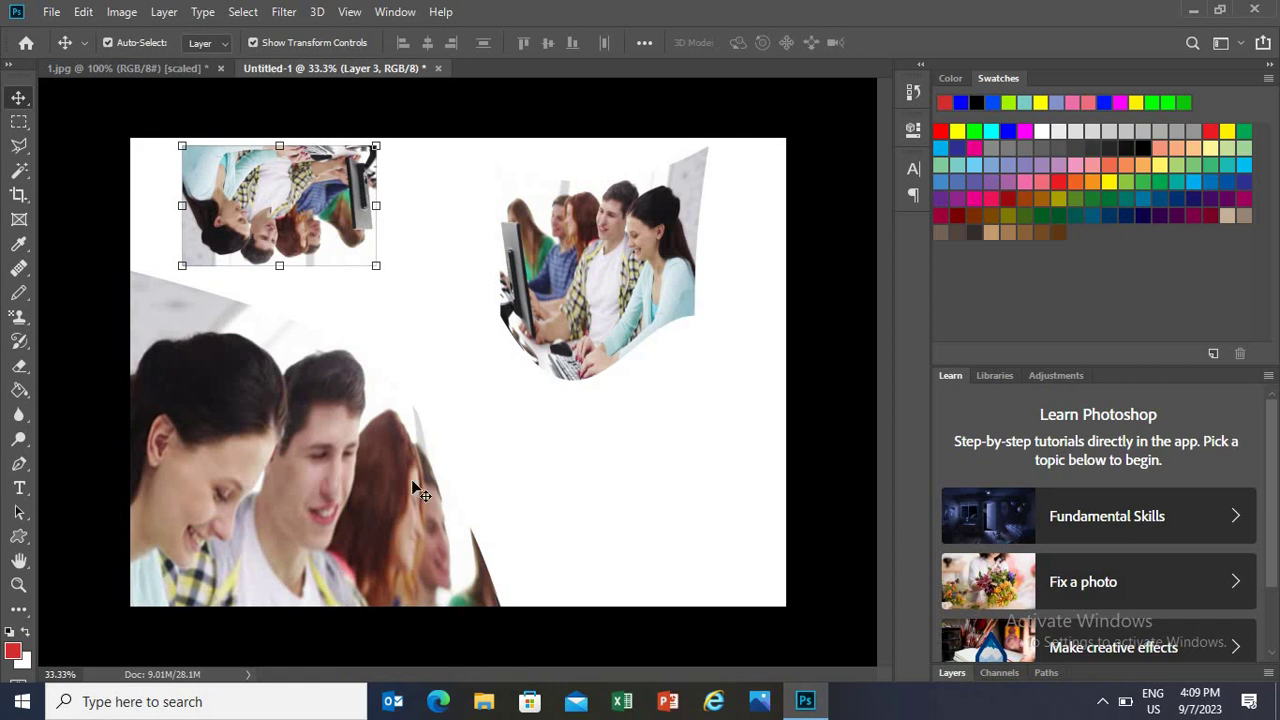
key(ctrl+z)
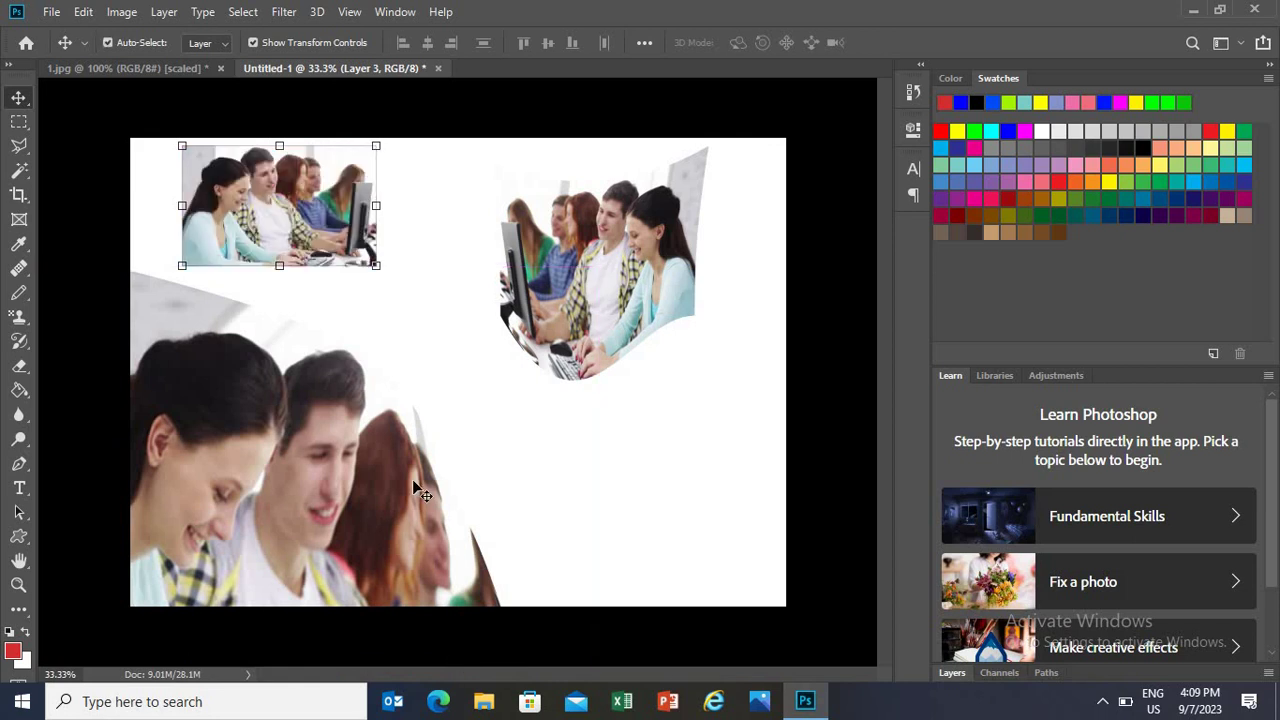